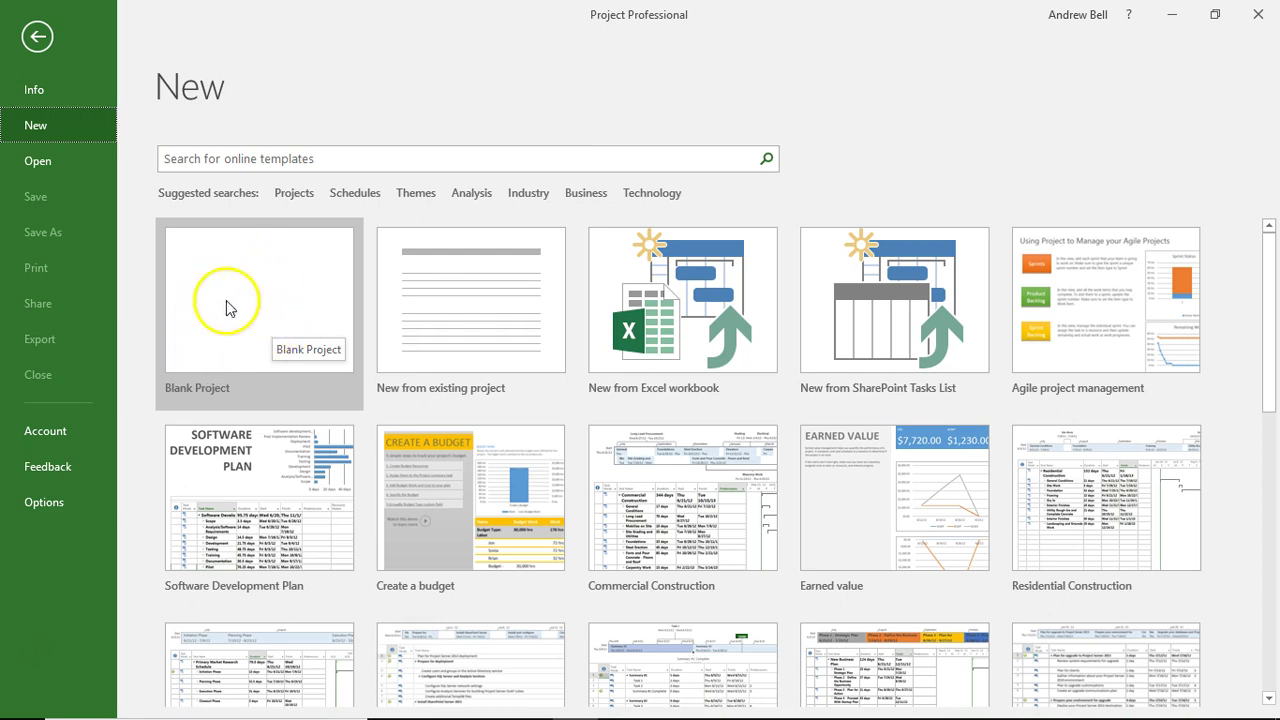
- Create a blank project and set new tasks to be Auto Scheduled
click(248, 313)
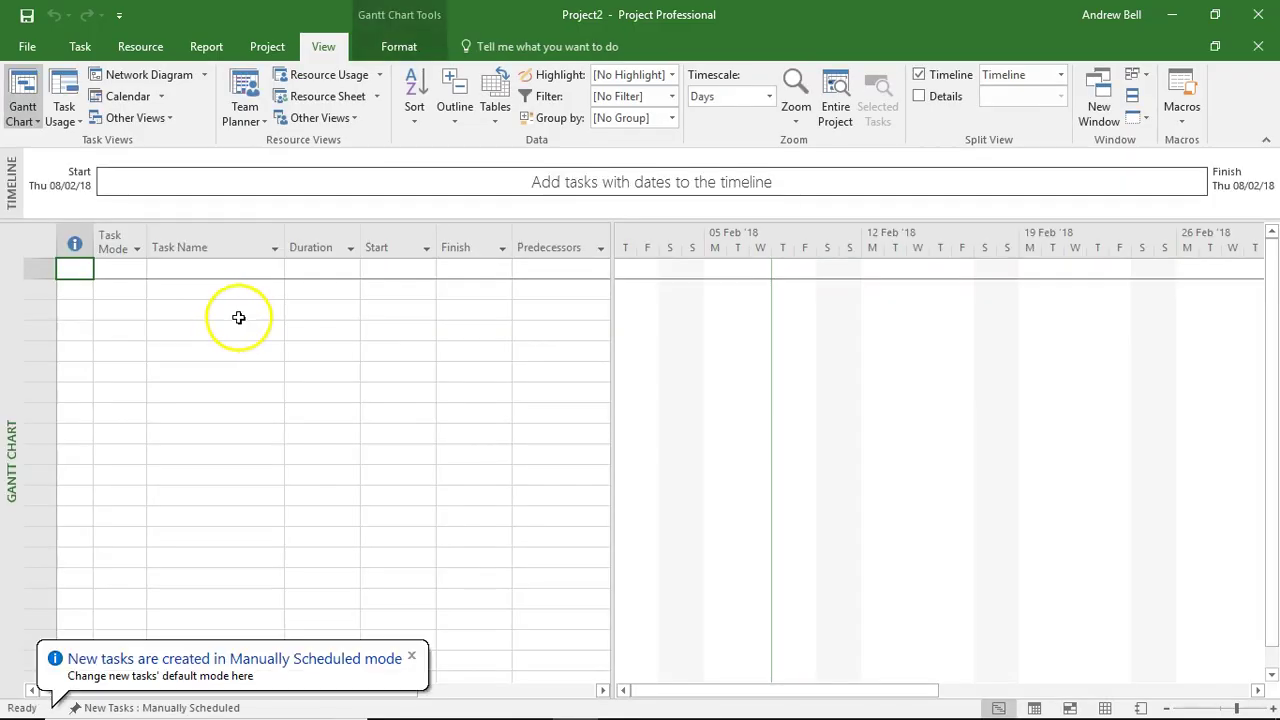
click(172, 708)
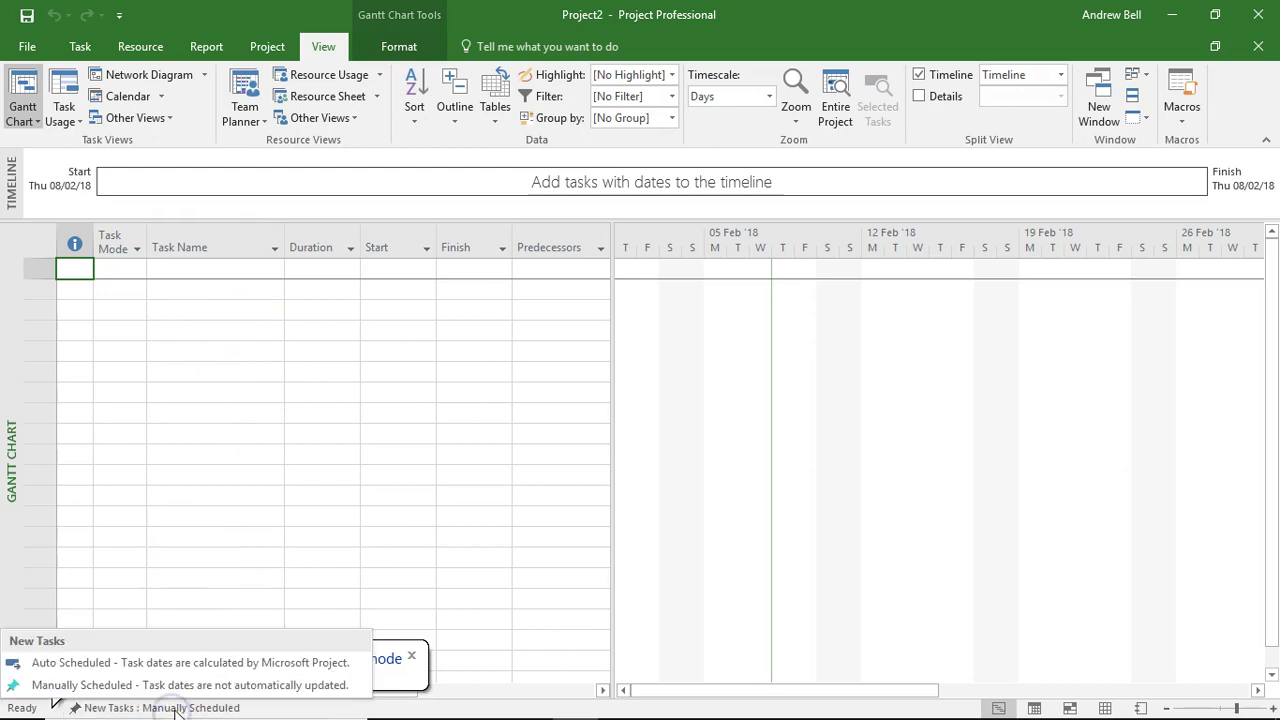
click(229, 664)
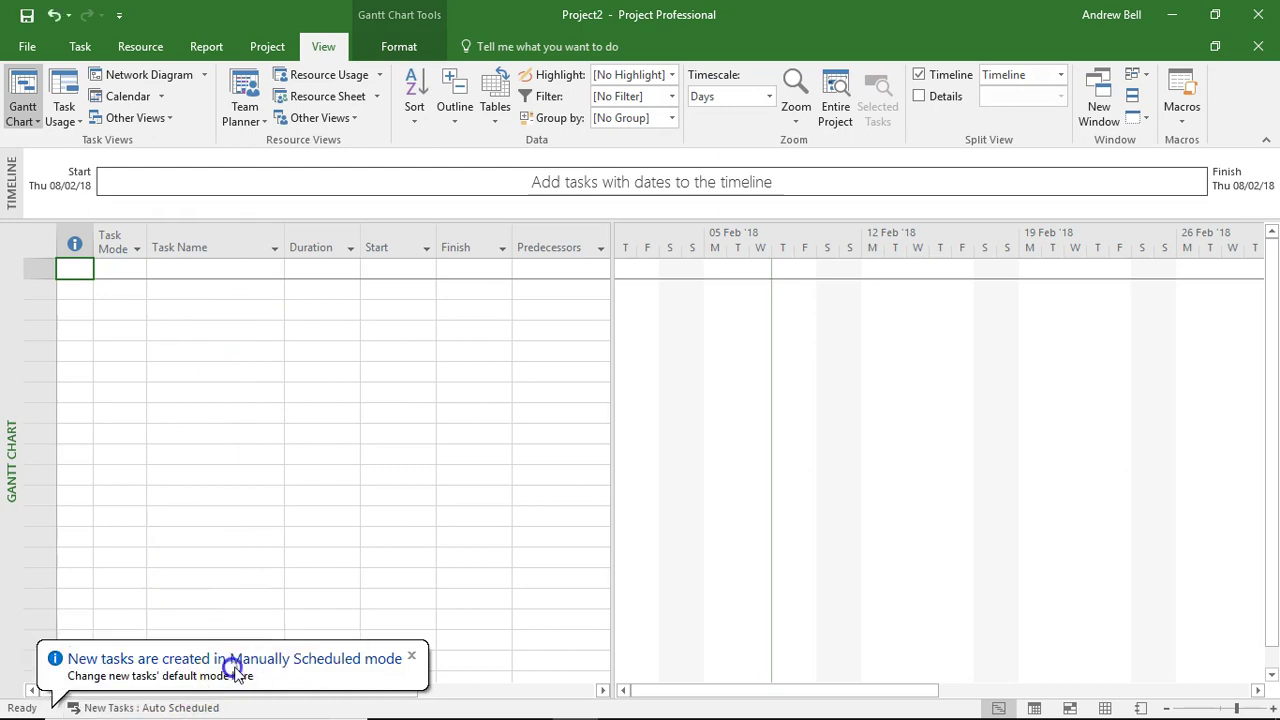
- Add three tasks named Machine Reboot, Transportation and Concrete Drying, in that order, from the first row of the task table
click(222, 268)
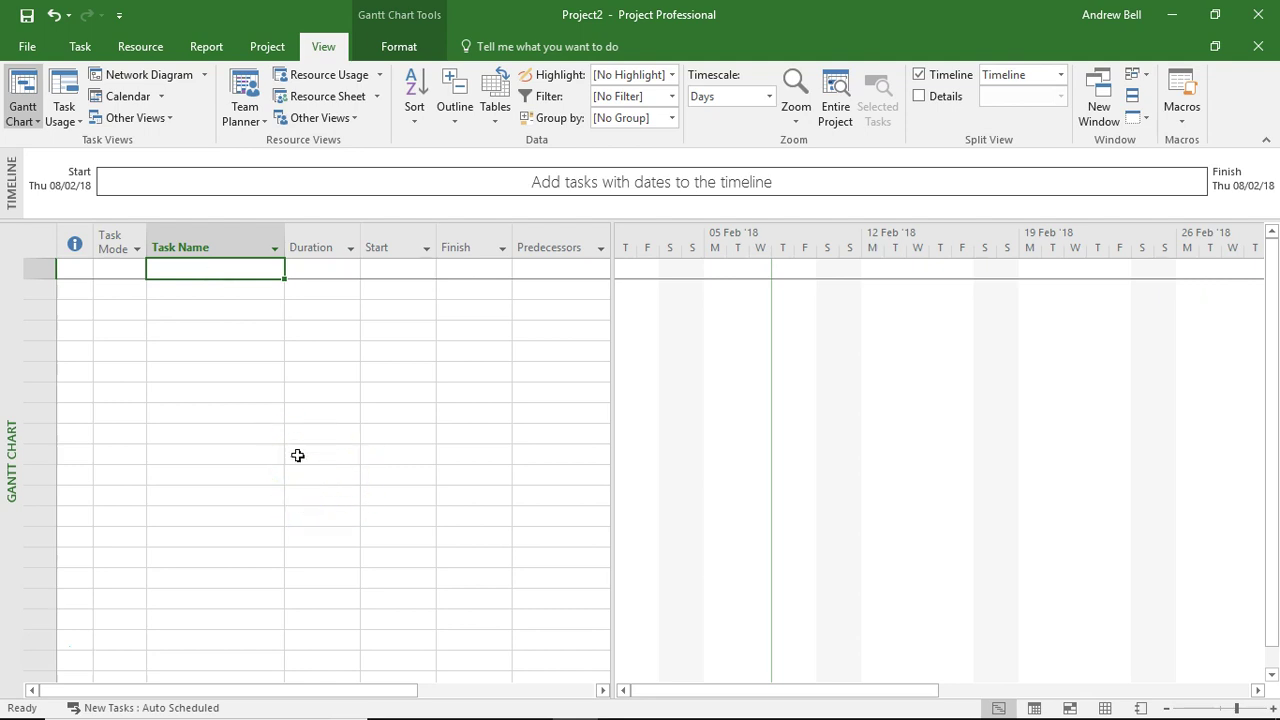
text(M)
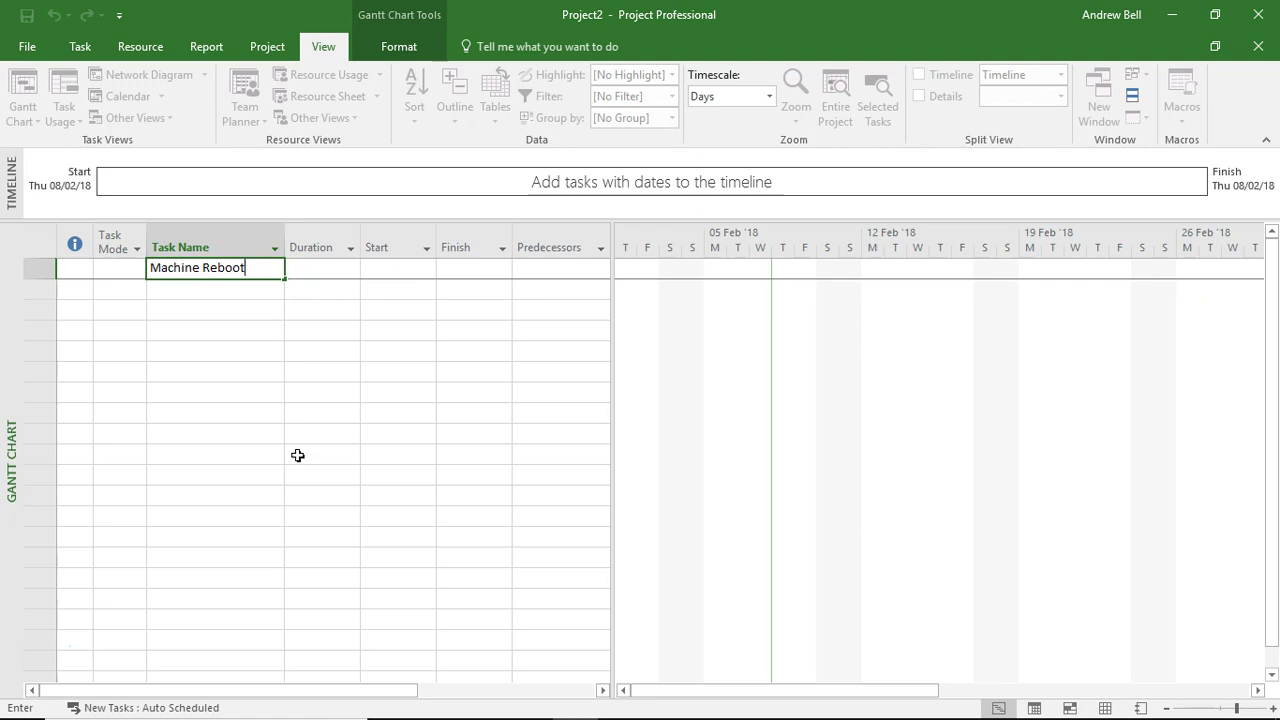
text(achine Reboot)
key(Return)
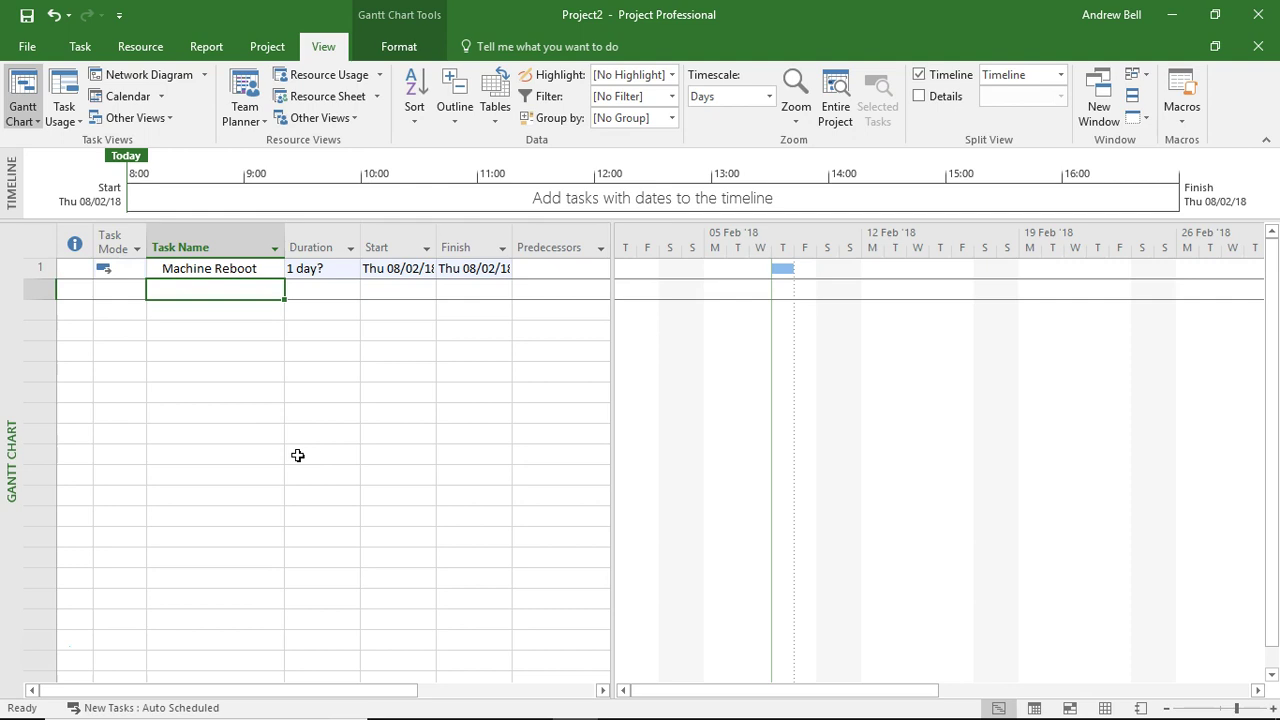
text(Transportatio)
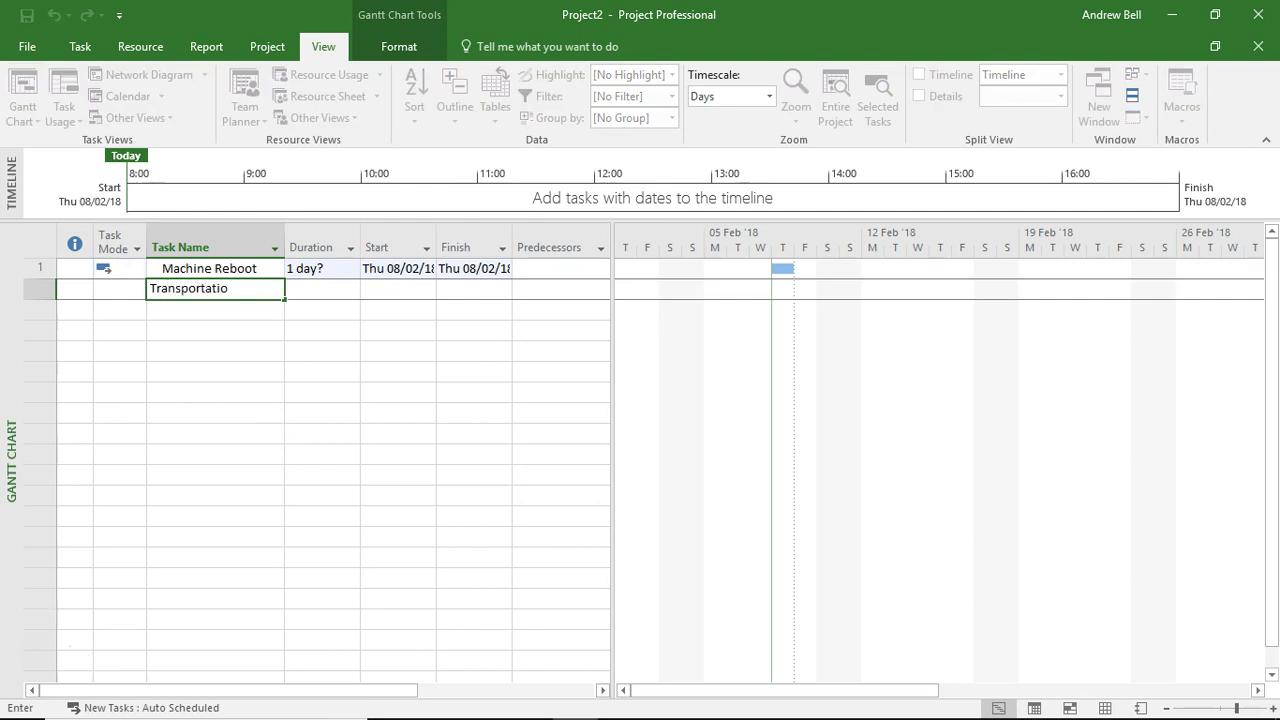
text(n)
key(Return)
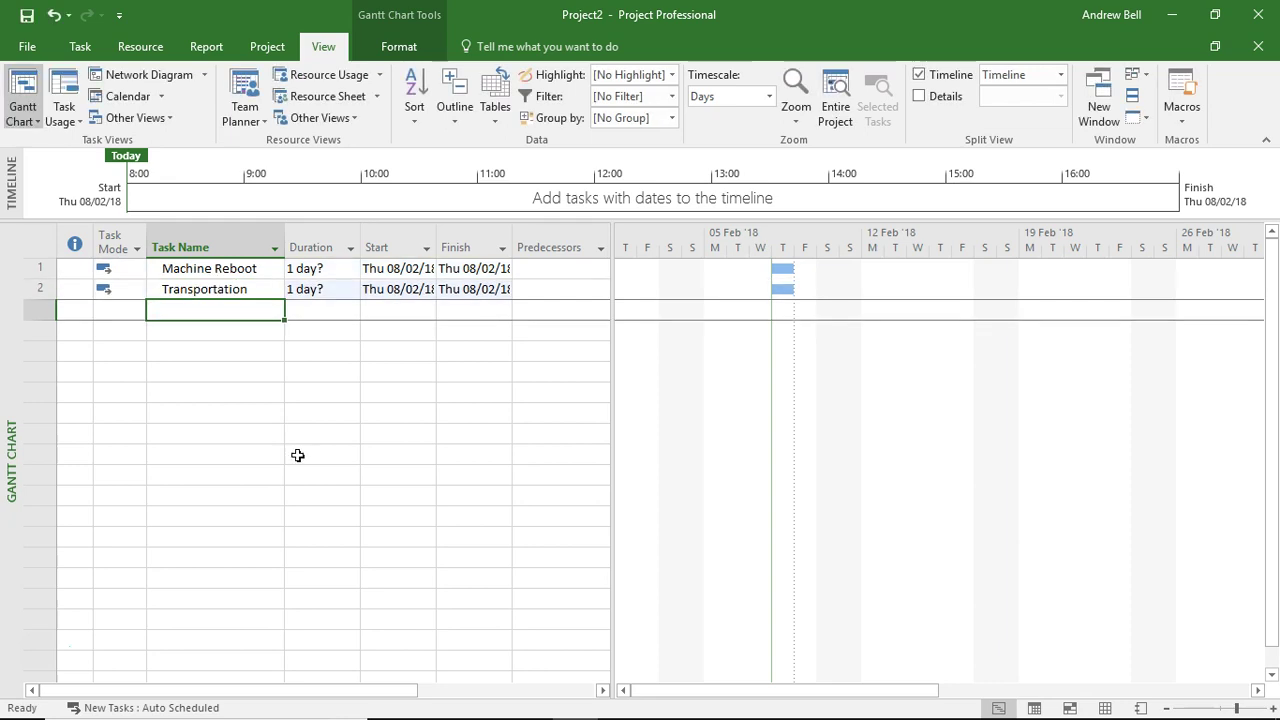
text(Co)
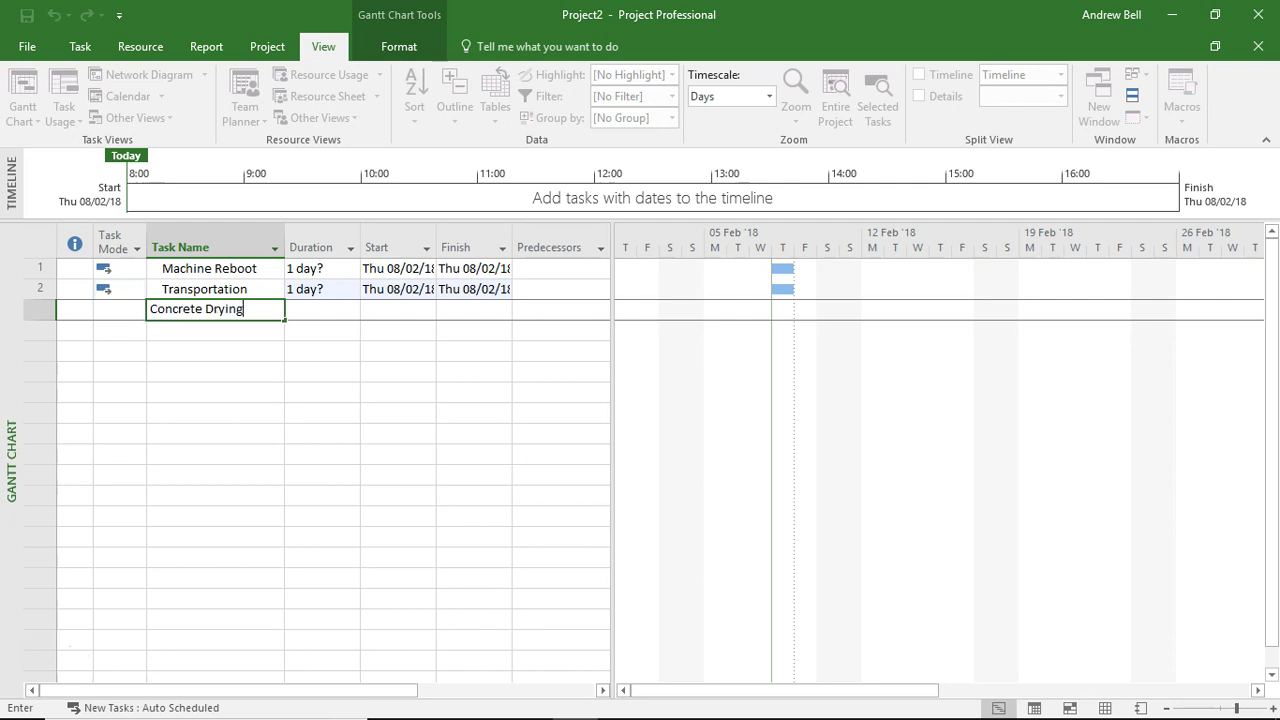
text(ncrete Drying)
key(Return)
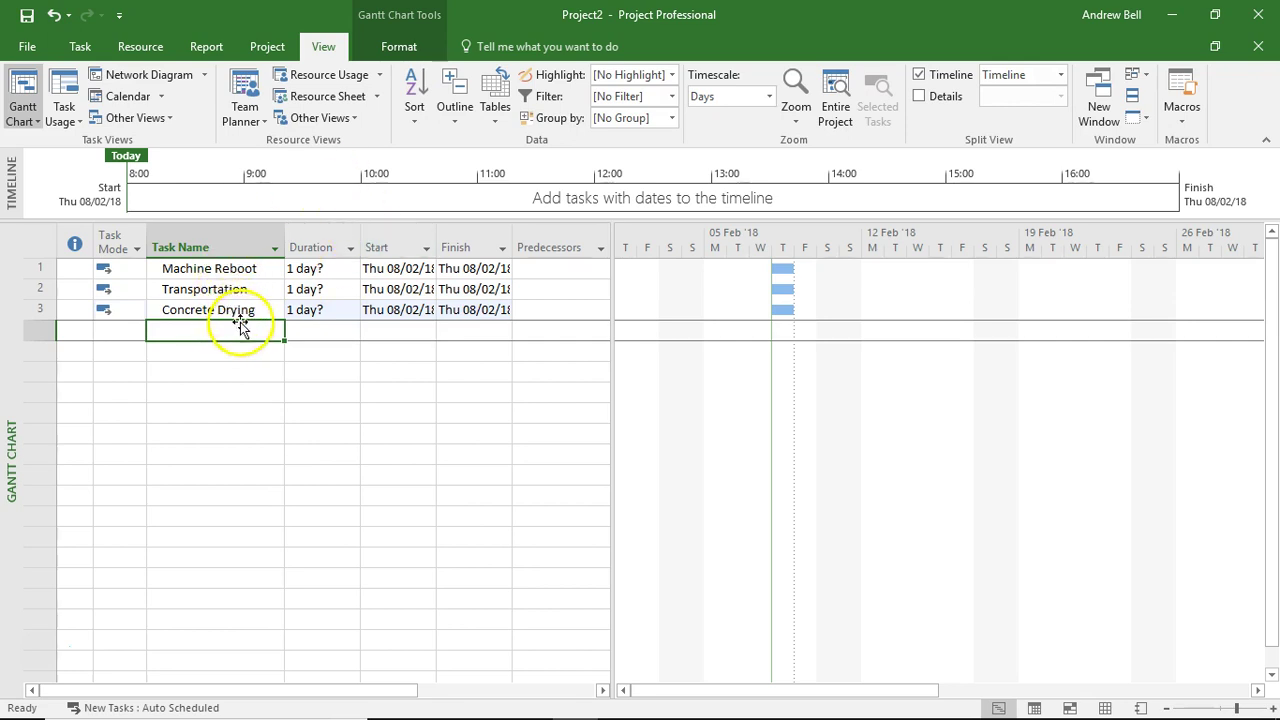
- Switch to the Resource Sheet and add three resources named Machine Expert, Truck and Security
click(316, 97)
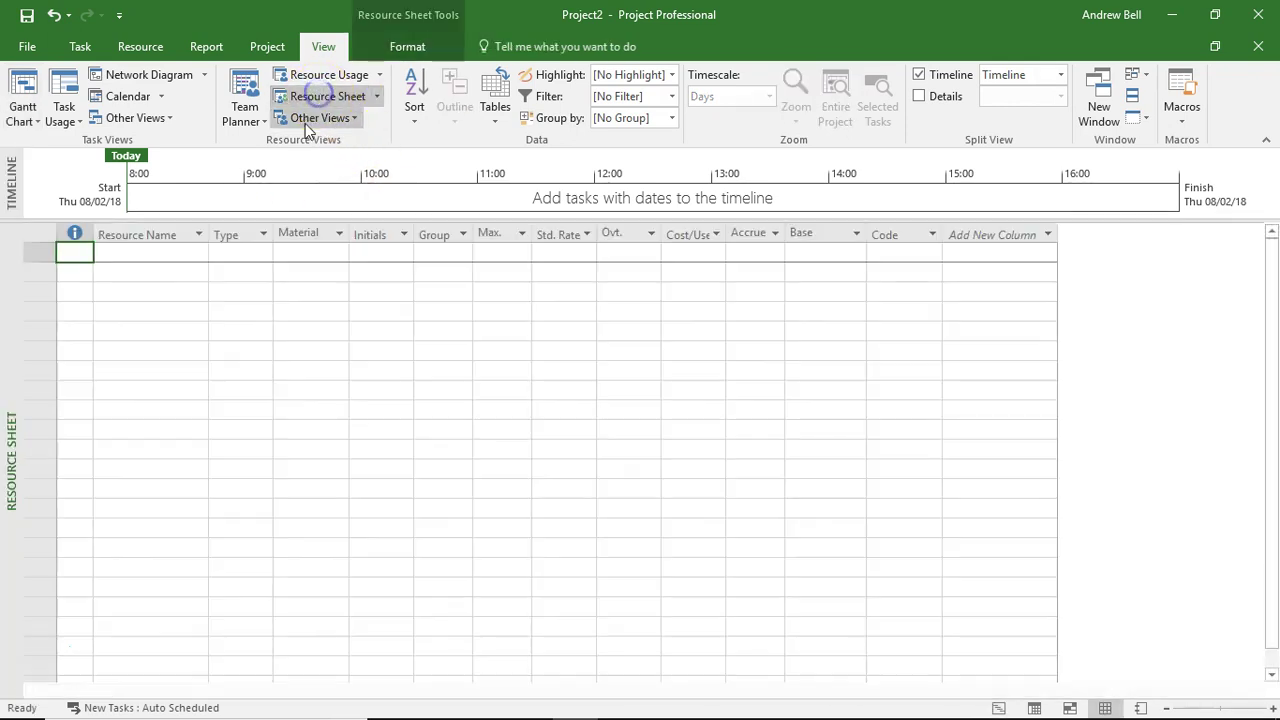
click(188, 251)
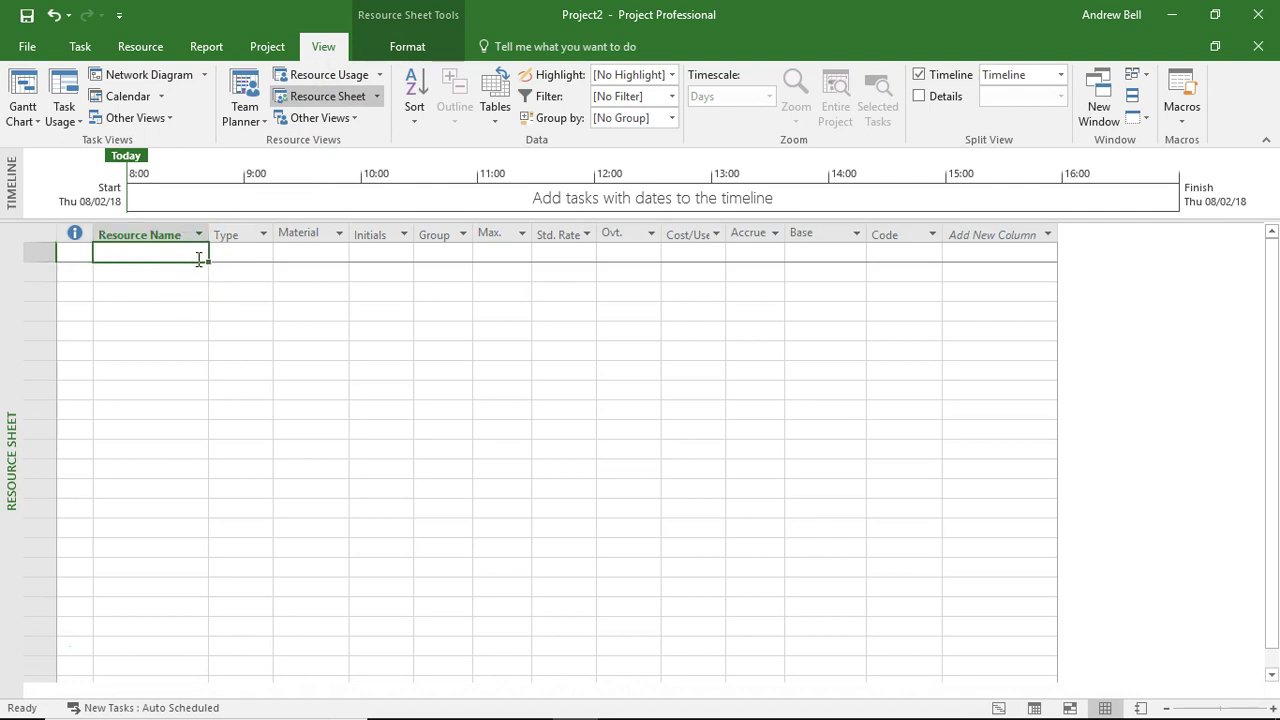
text(Machine Expert)
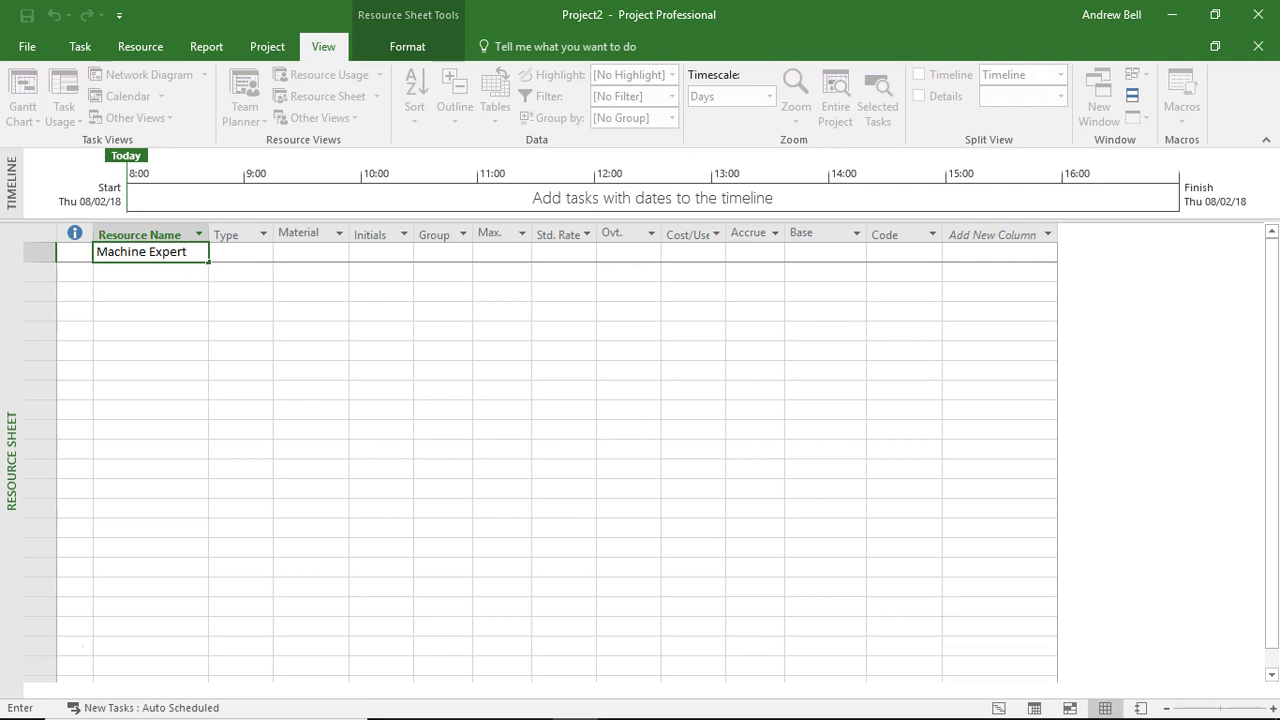
key(Return)
text(T)
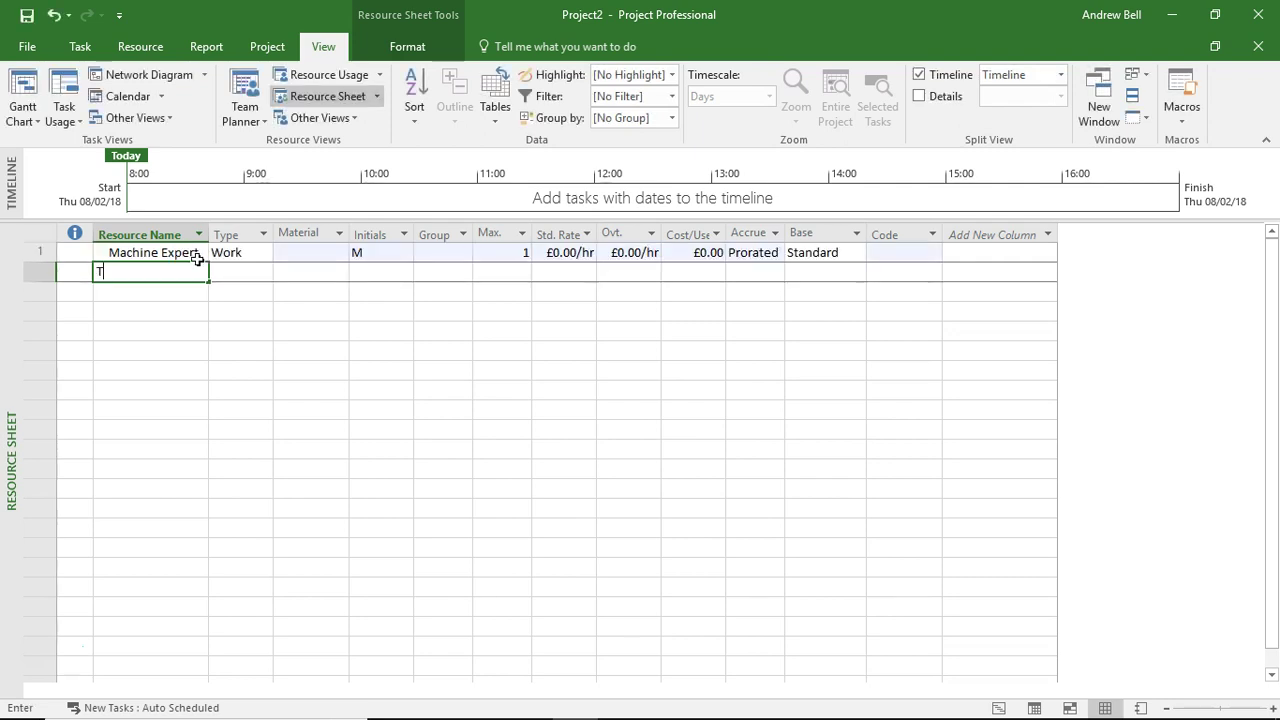
text(ruck)
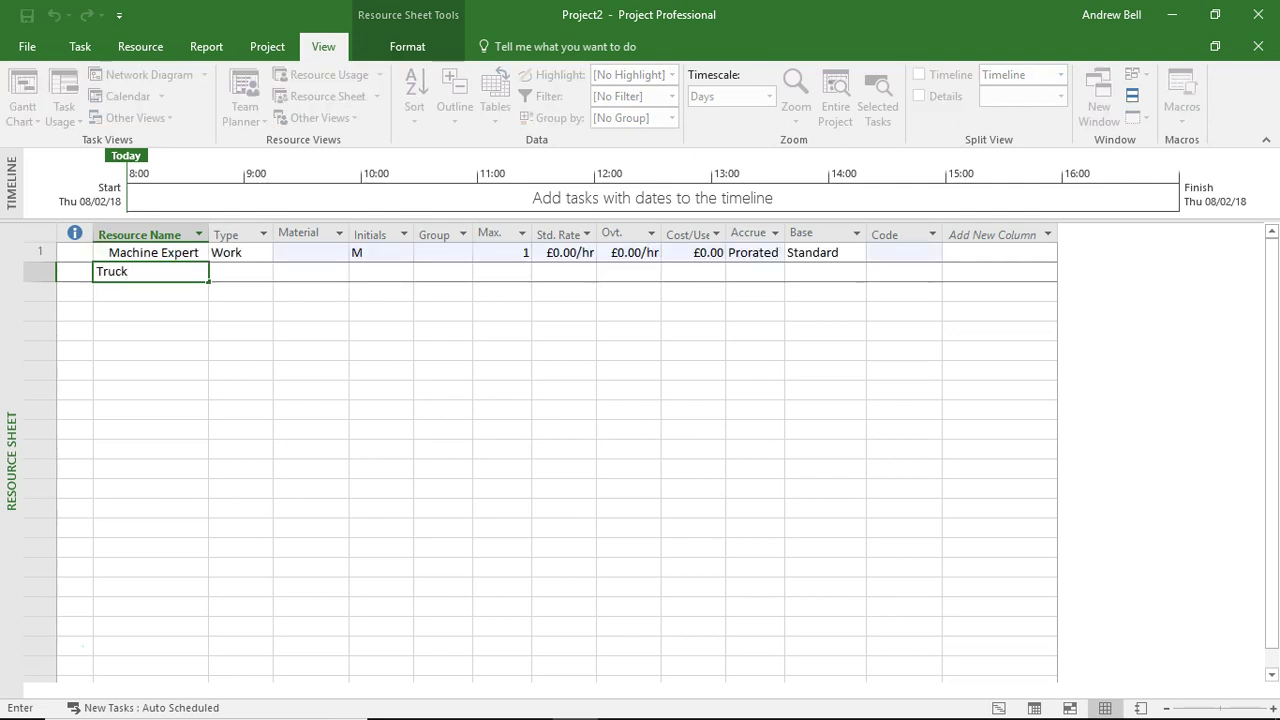
key(Return)
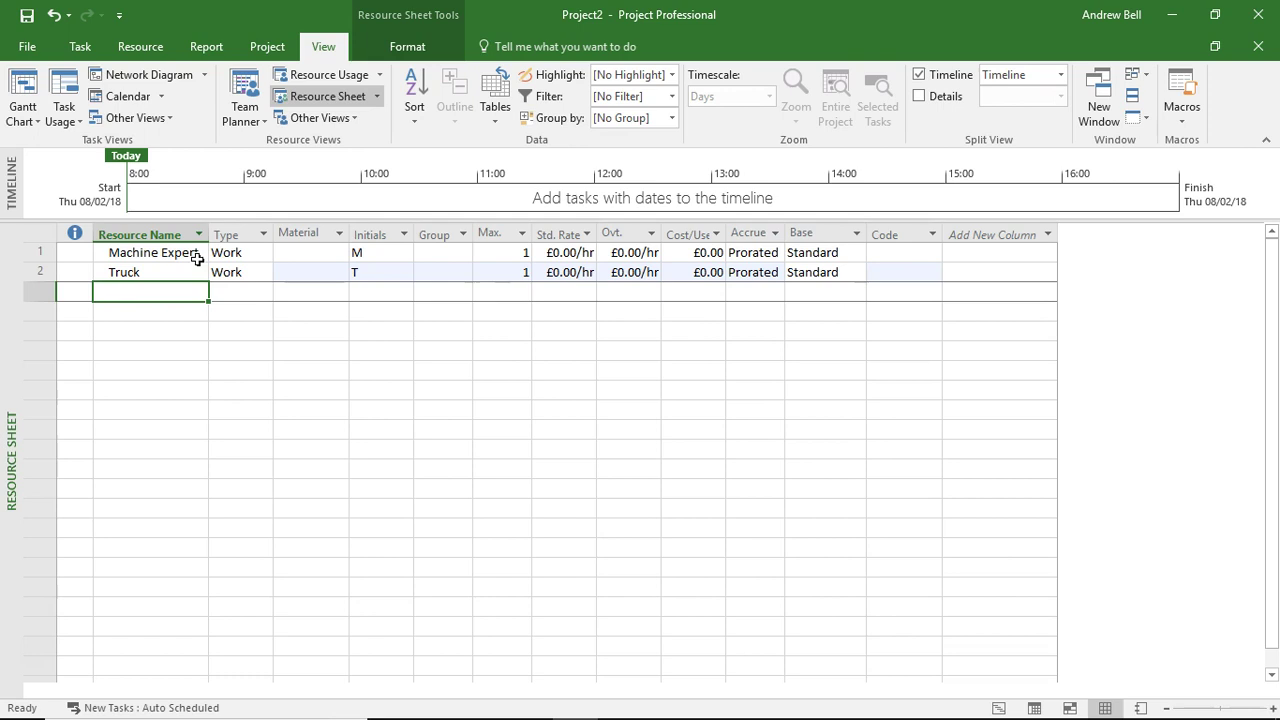
text(Se)
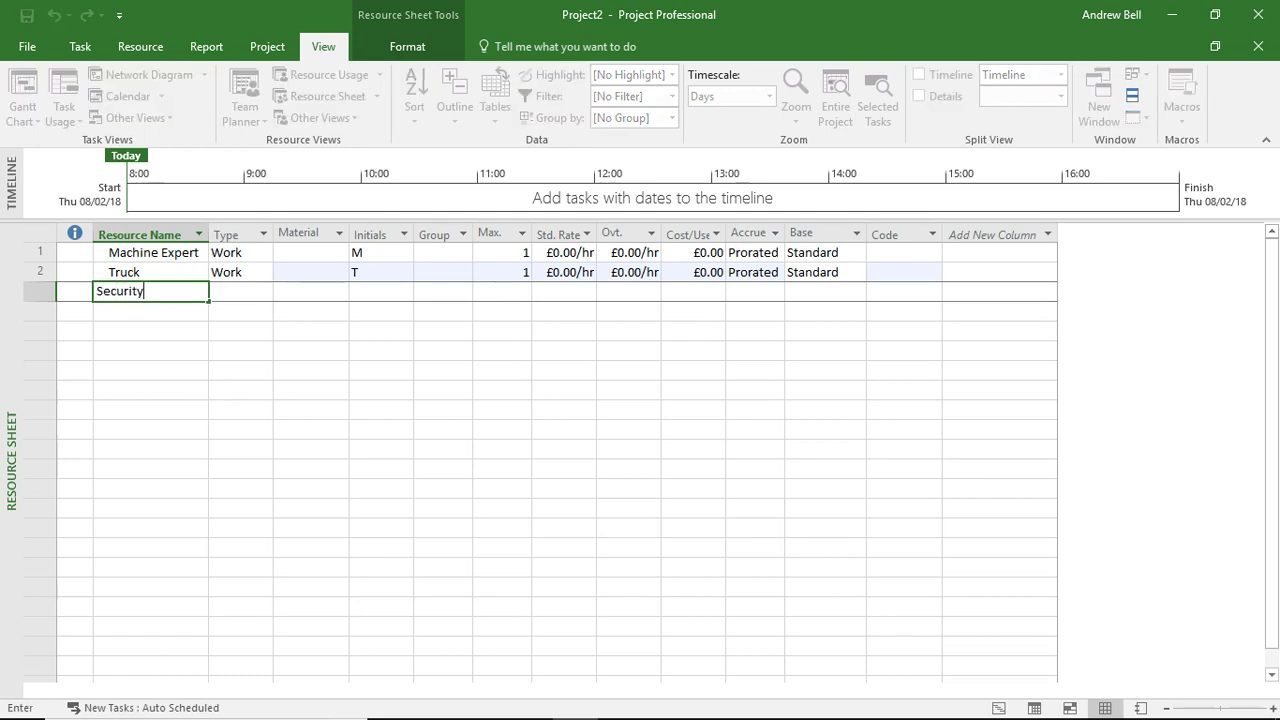
text(curity)
key(Return)
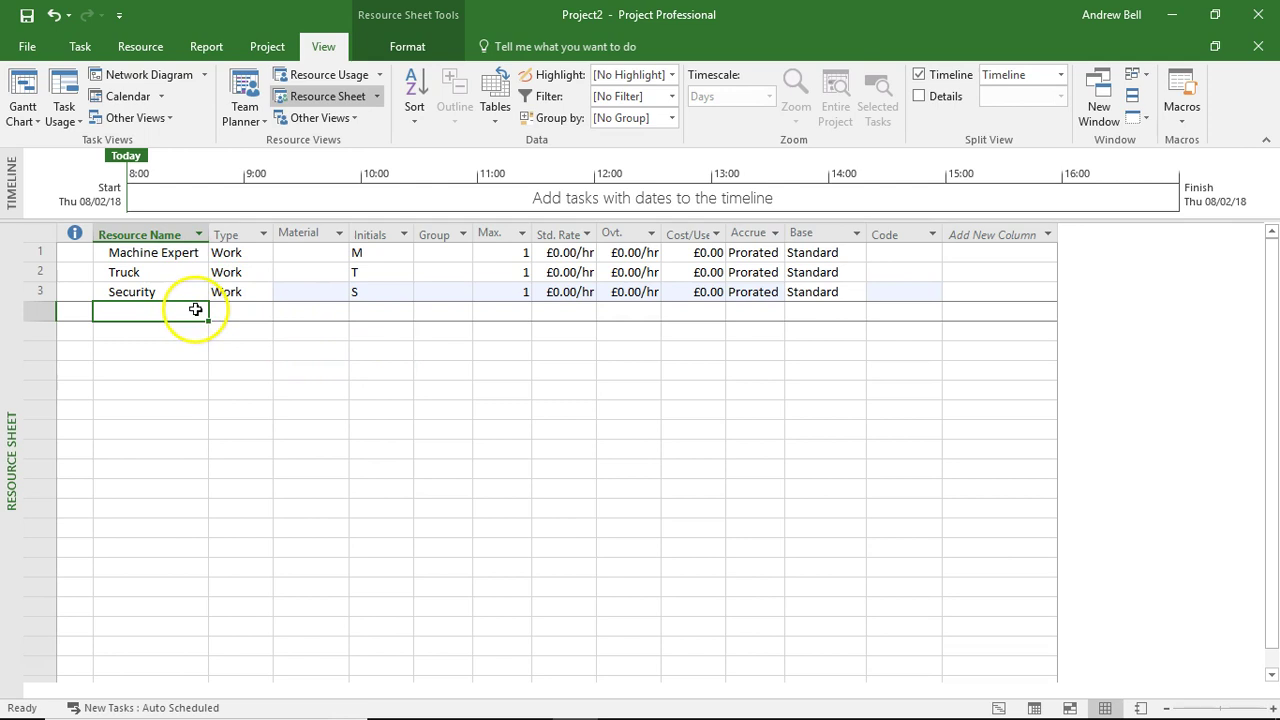
- Set the standard rate of Machine Expert, Truck and Security to £10.00/hr each
click(563, 253)
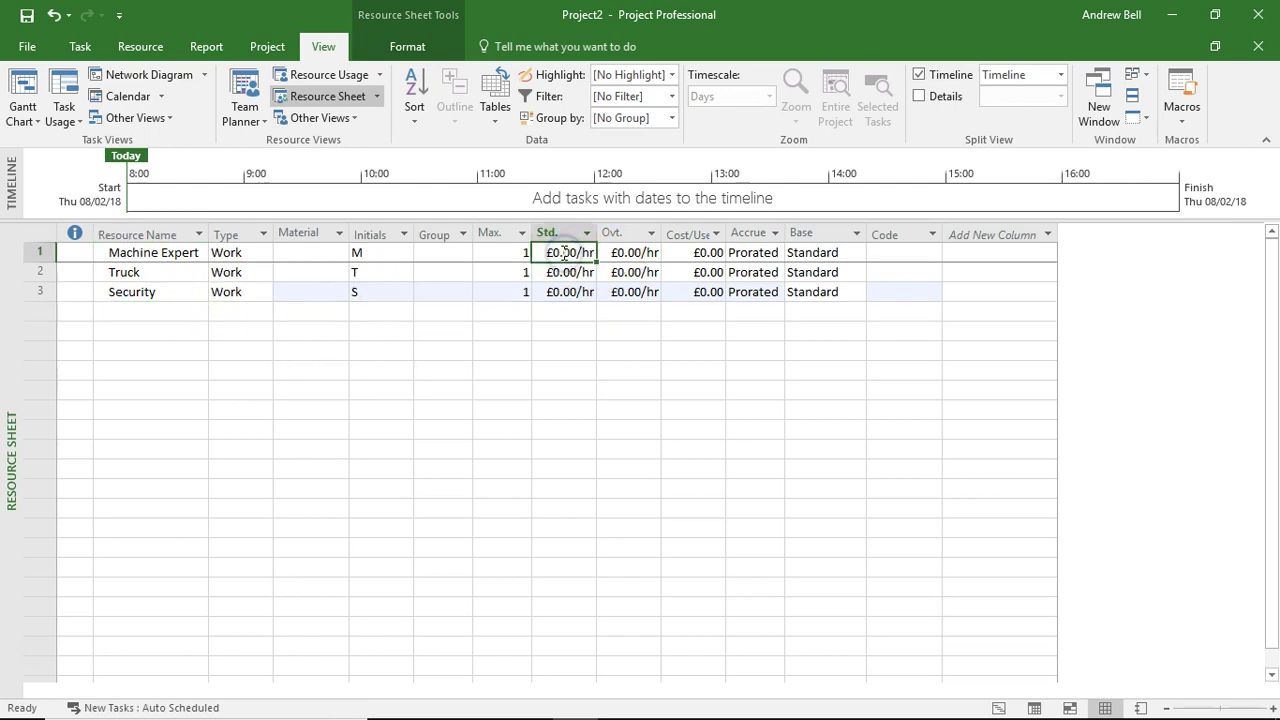
text(10)
key(Return)
text(10)
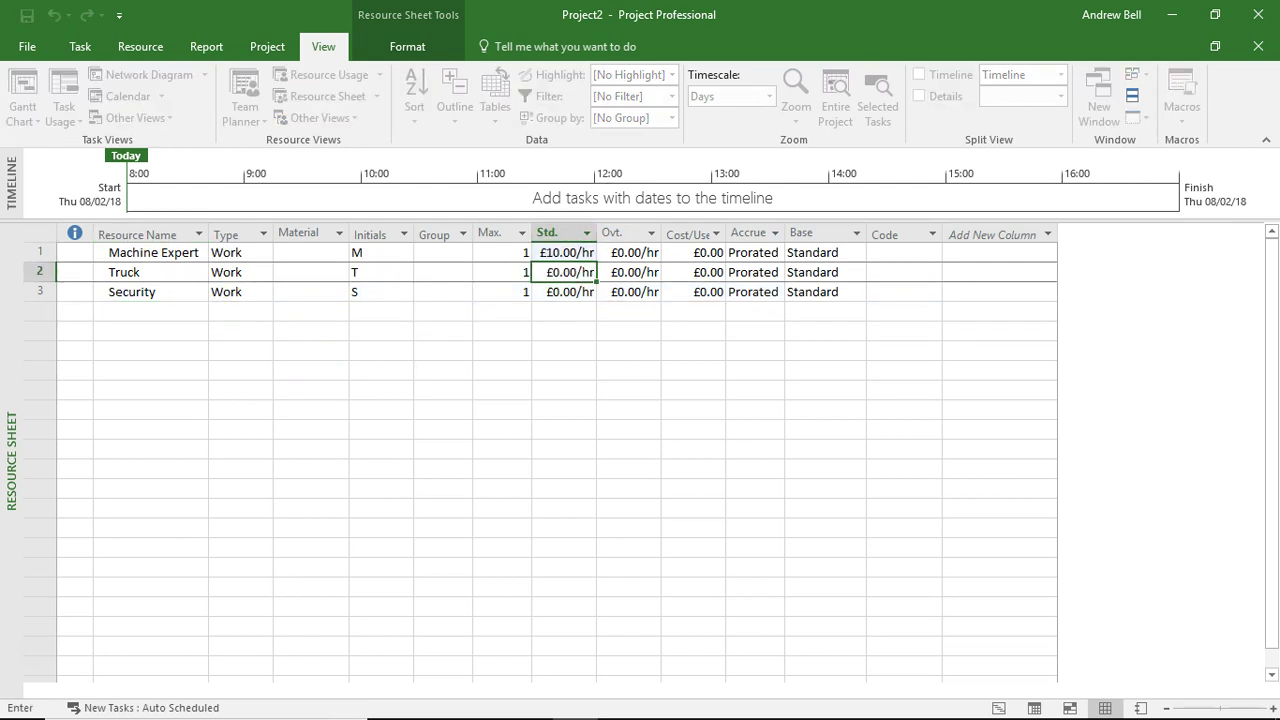
key(Return)
text(10)
key(Return)
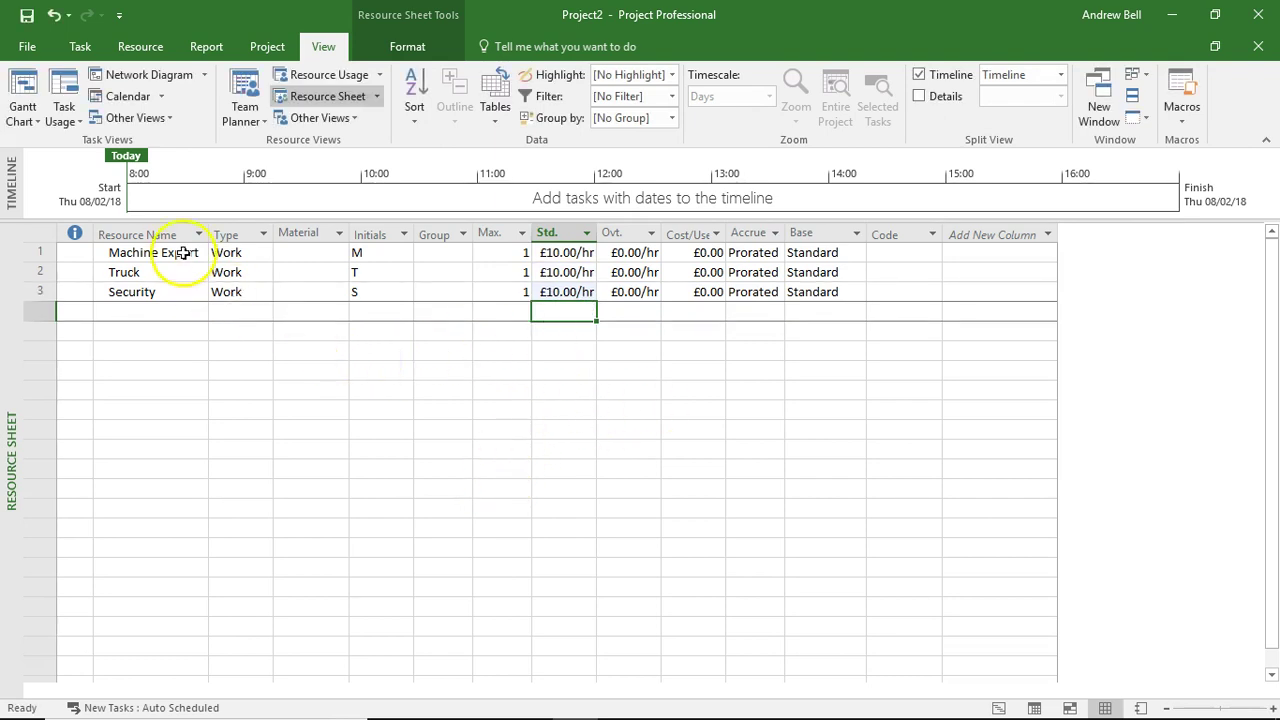
- Return to the Gantt Chart and set the duration of Machine Reboot to 0.25 days and of Concrete Drying to 3 days
click(23, 95)
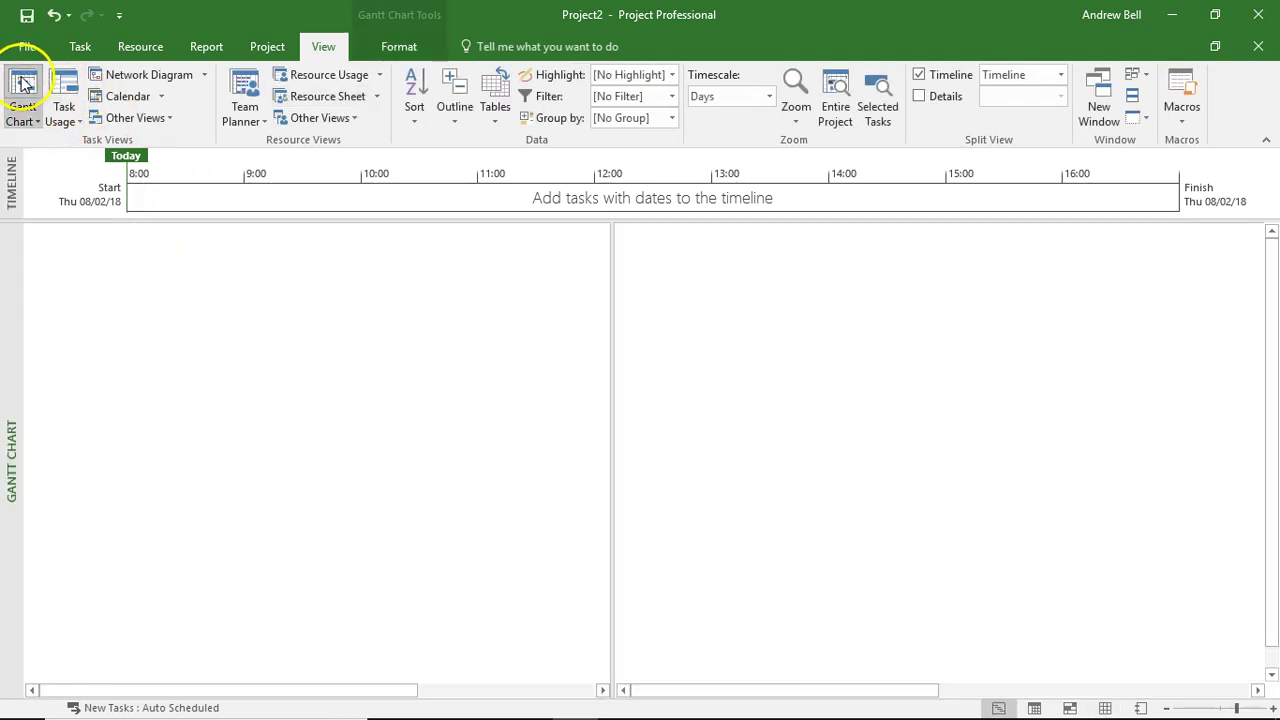
click(246, 270)
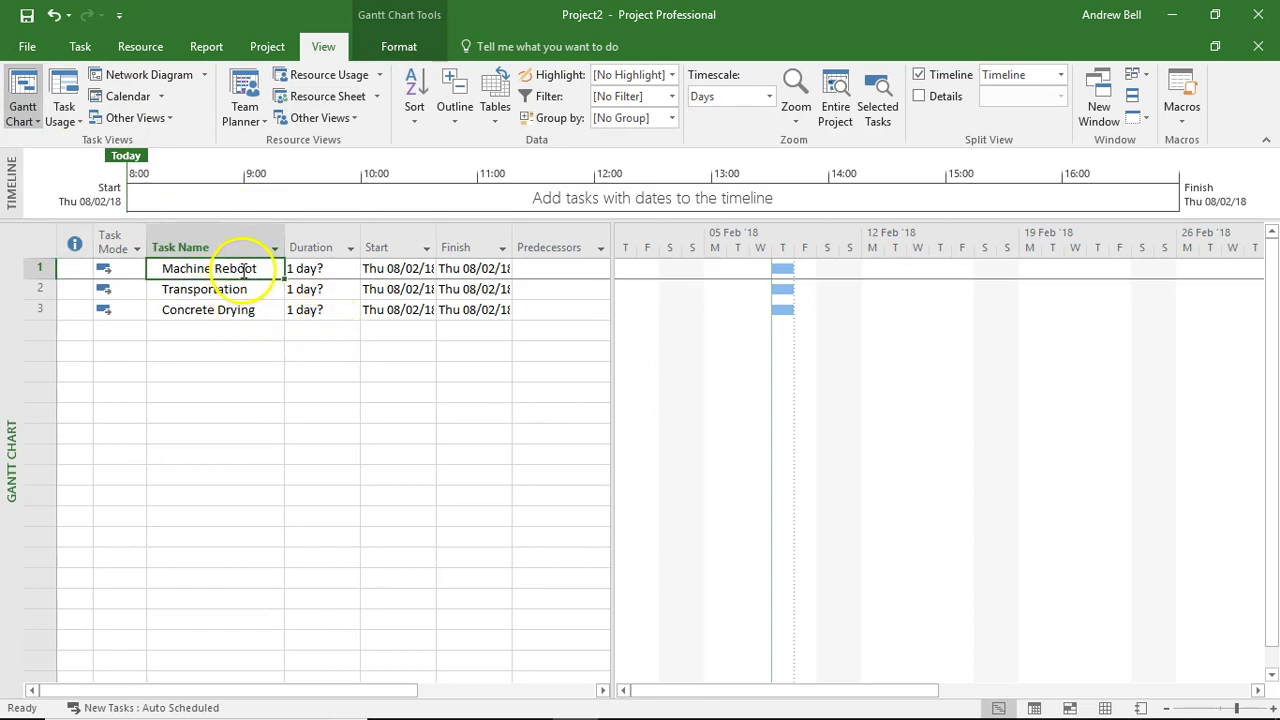
click(310, 269)
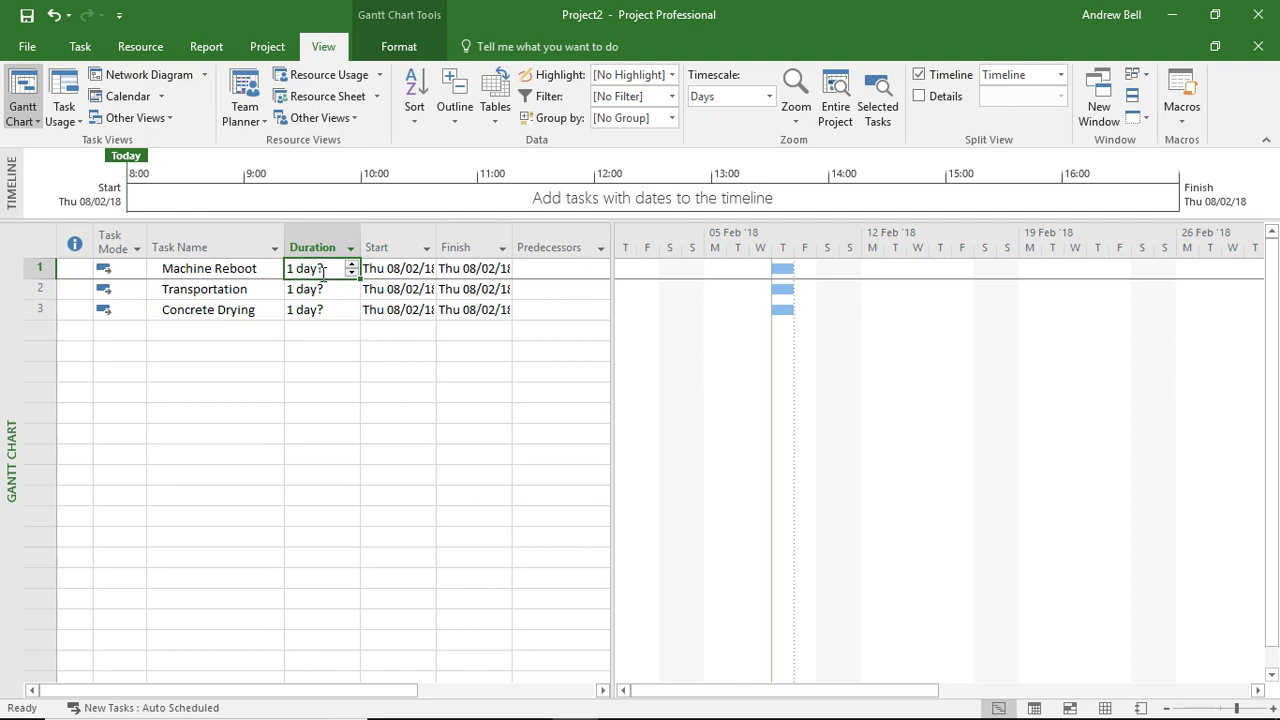
text(.25)
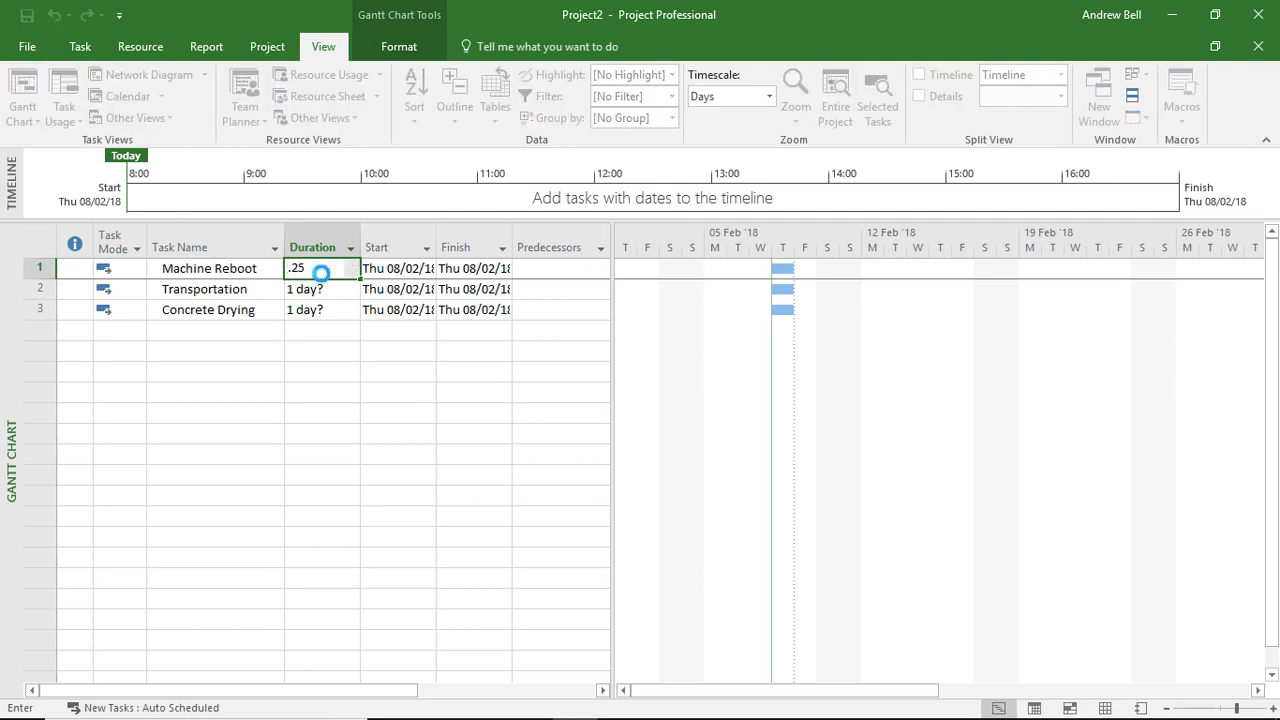
key(Return)
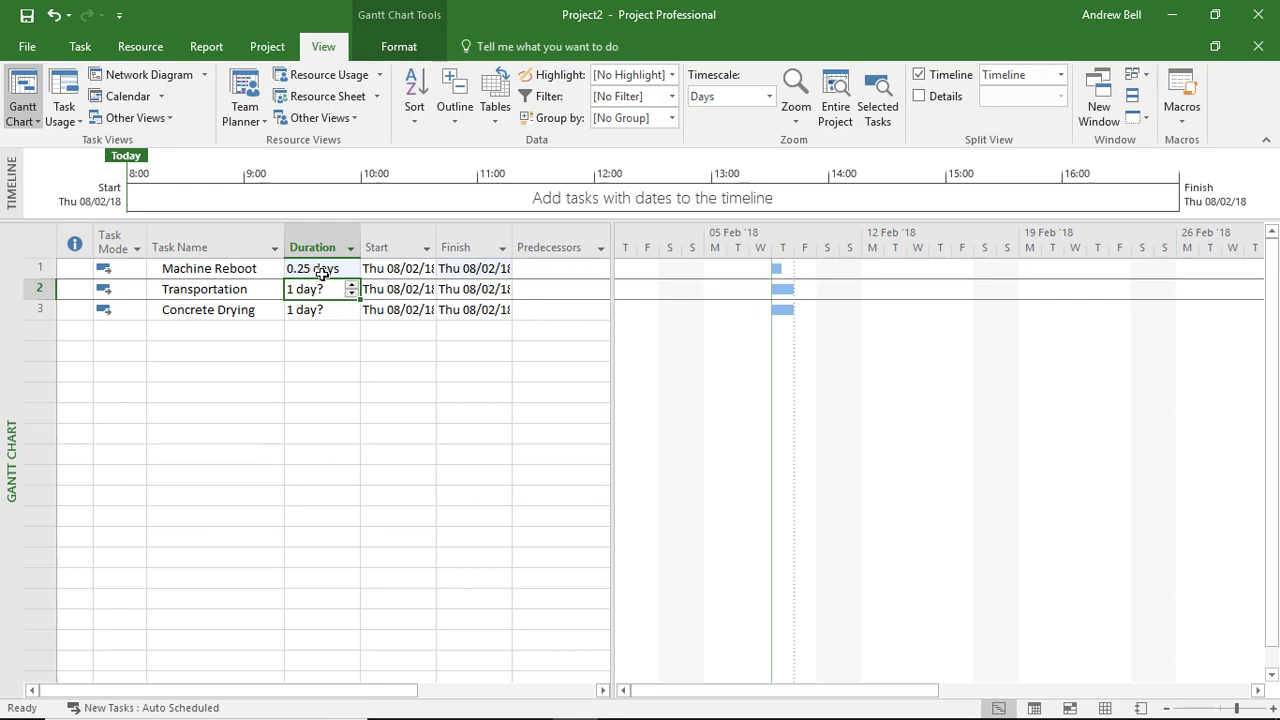
key(Return)
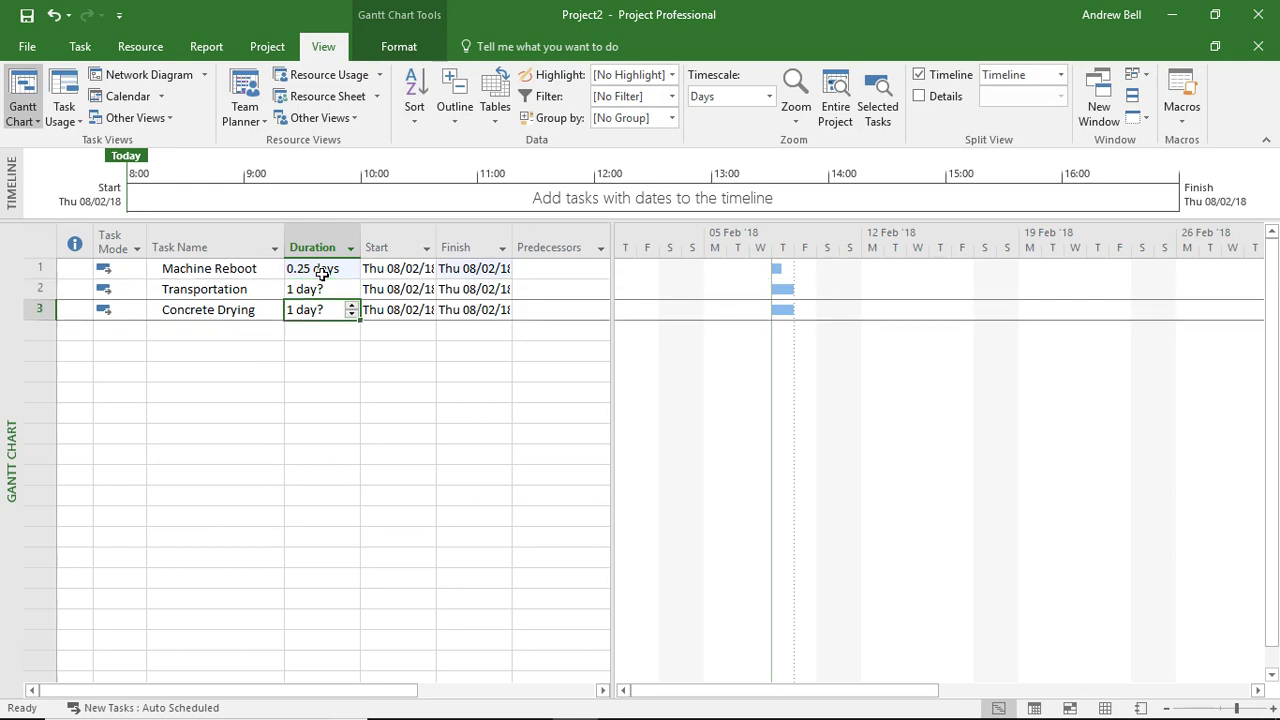
text(3)
key(Return)
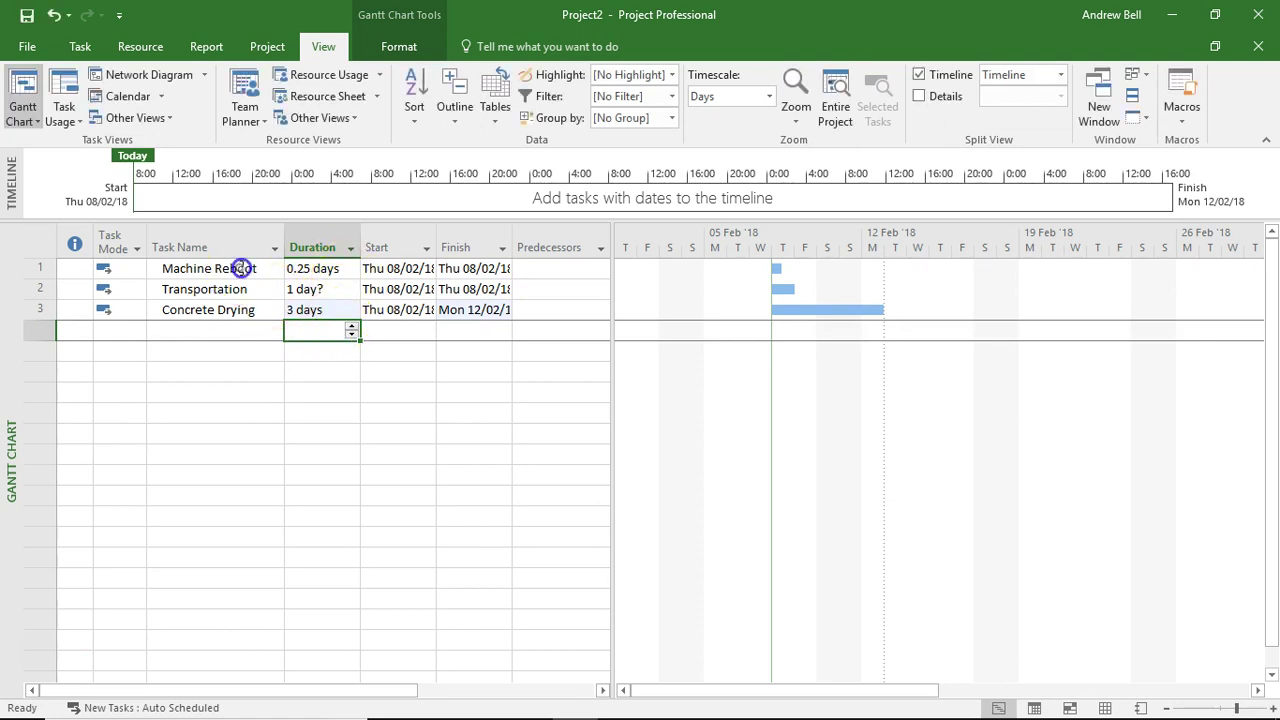
- Assign the Machine Expert resource to the Machine Reboot task through its task information
double_click(241, 268)
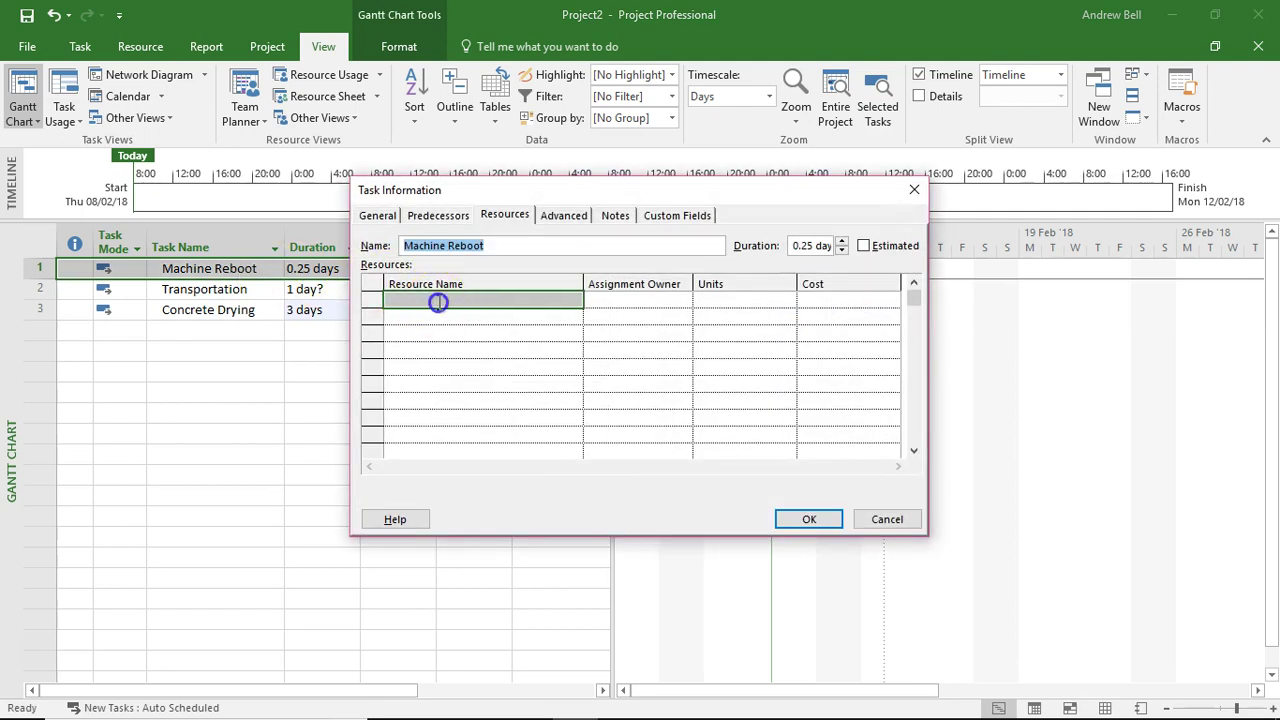
click(438, 302)
click(574, 299)
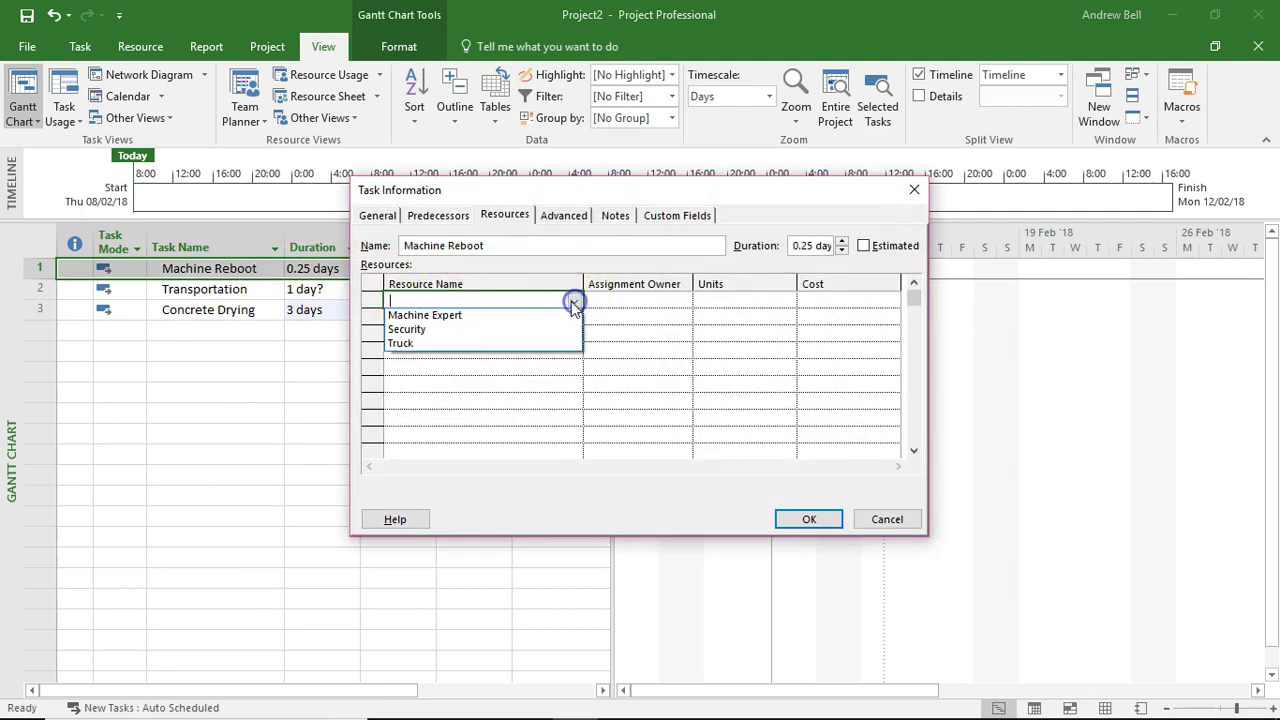
click(521, 316)
click(800, 518)
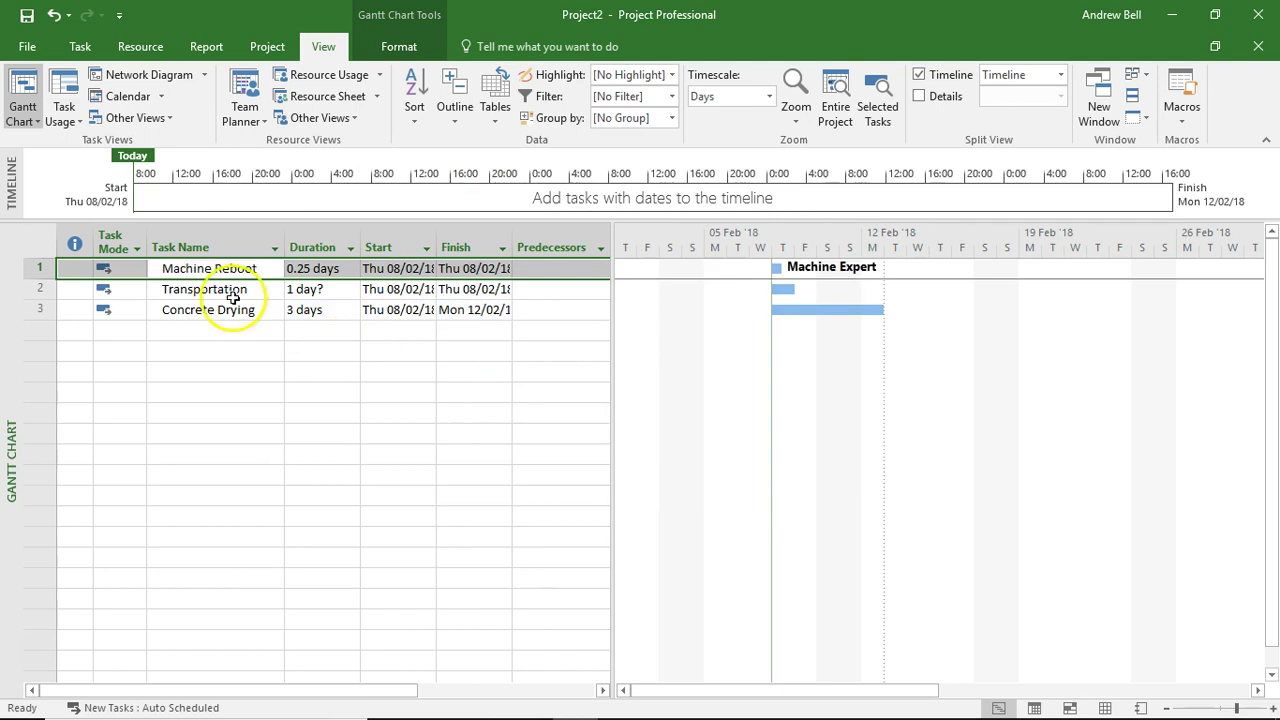
- Assign the Truck resource to the Transportation task through its task information
double_click(210, 289)
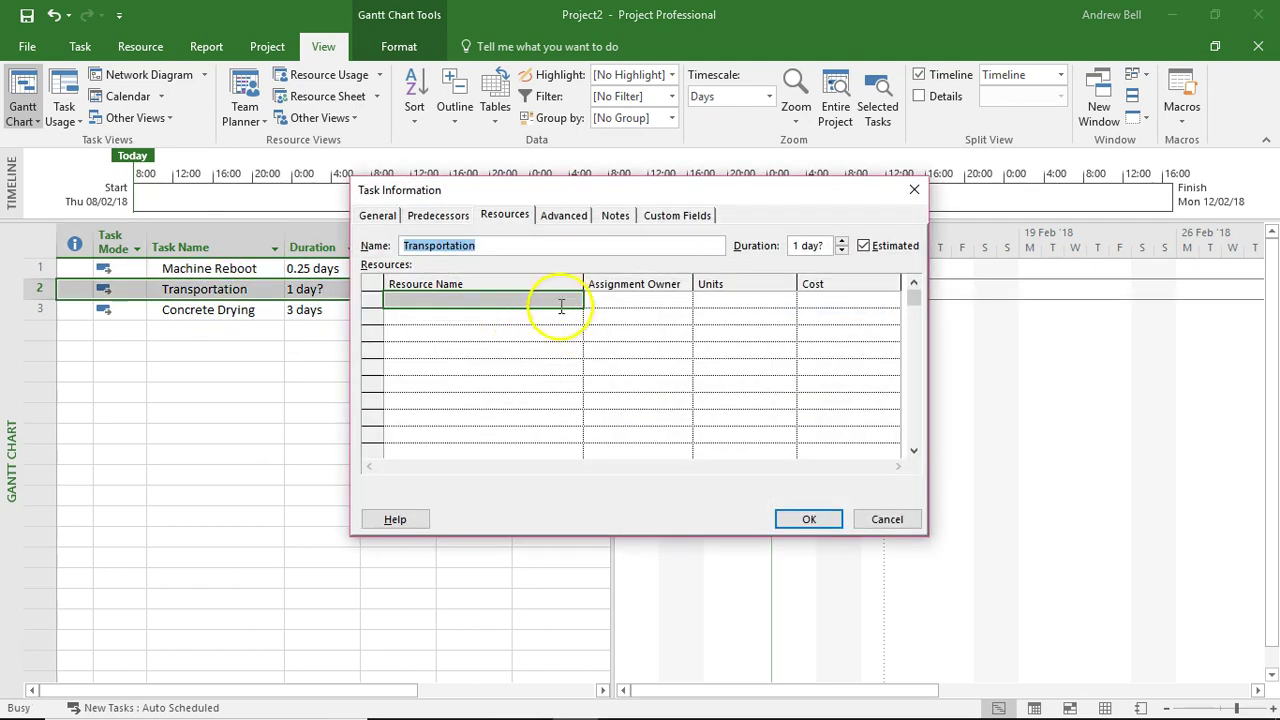
click(569, 302)
click(573, 301)
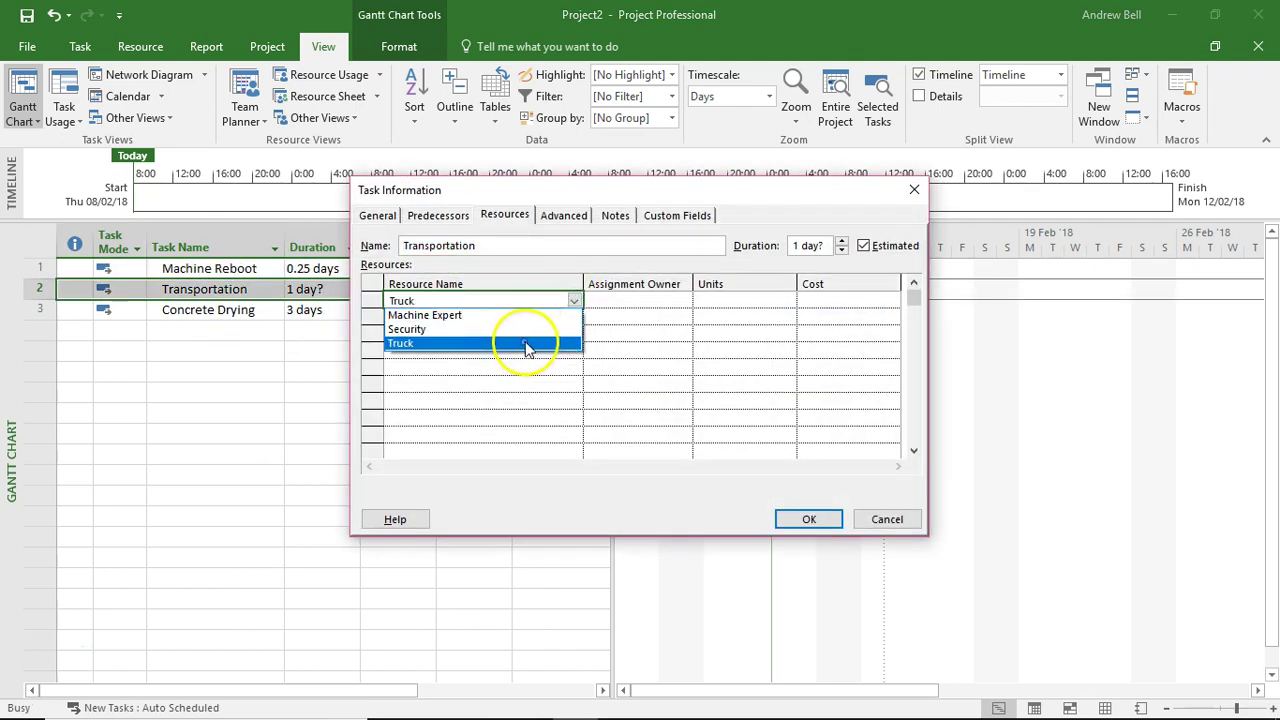
click(527, 343)
click(806, 518)
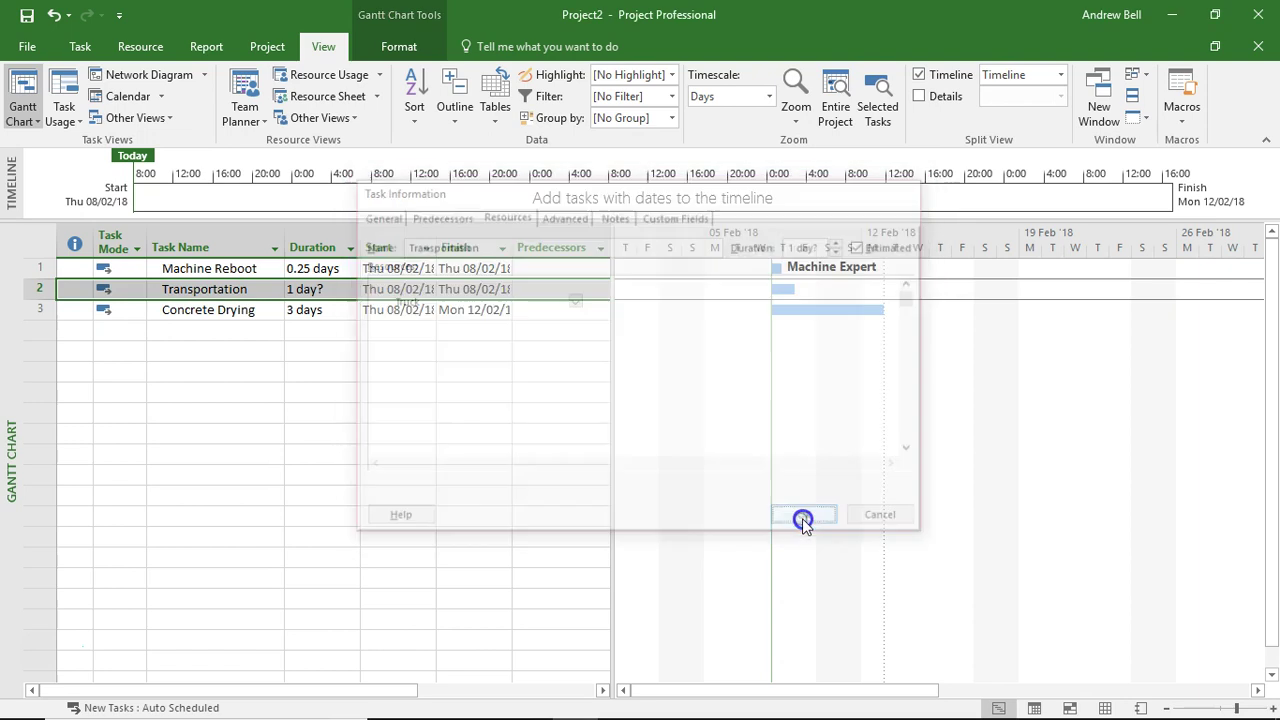
- Assign the Security resource to the Concrete Drying task through its task information
double_click(248, 310)
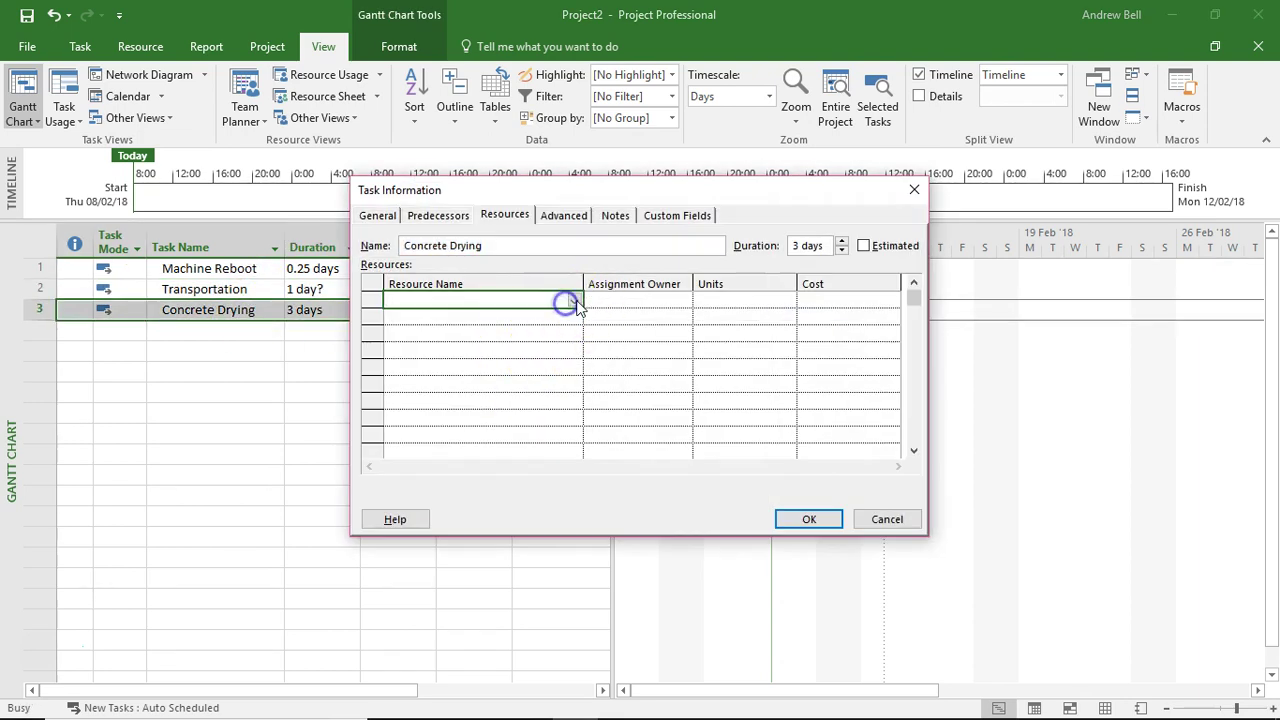
click(575, 302)
click(483, 330)
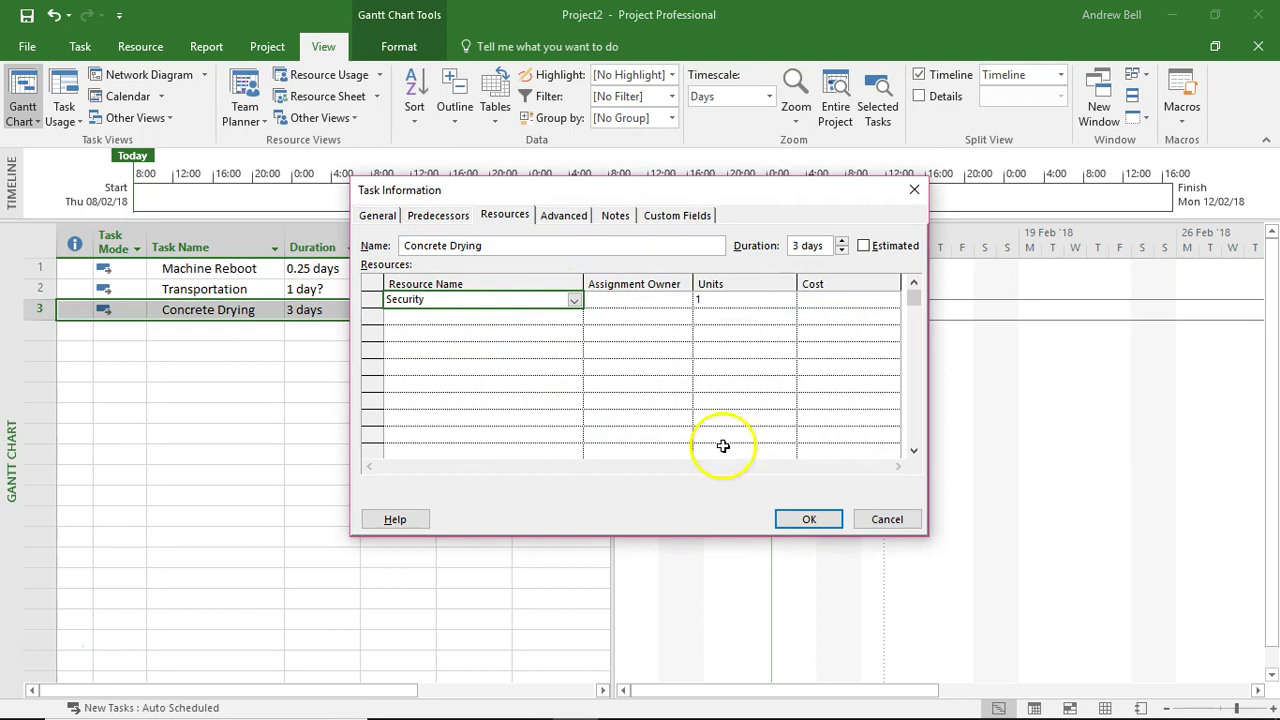
click(812, 520)
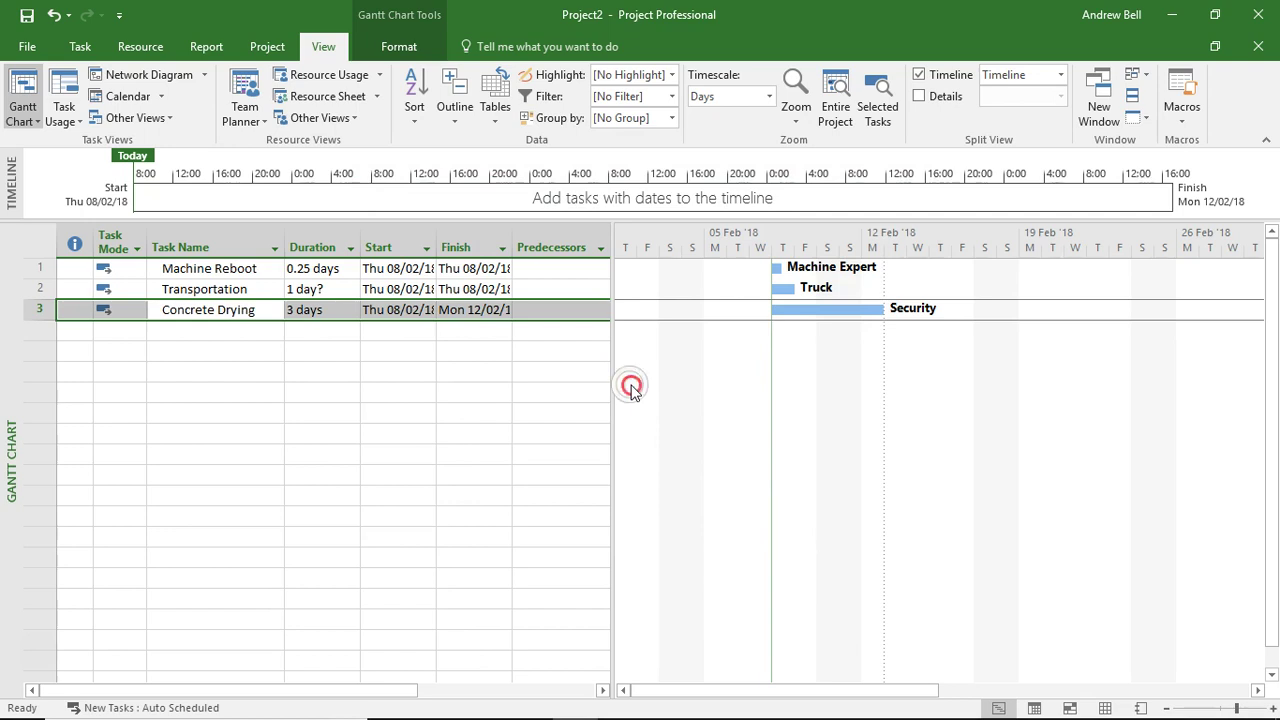
- Split the view to show the task form and set the Machine Reboot task type to Fixed Duration
right_click(631, 388)
click(677, 557)
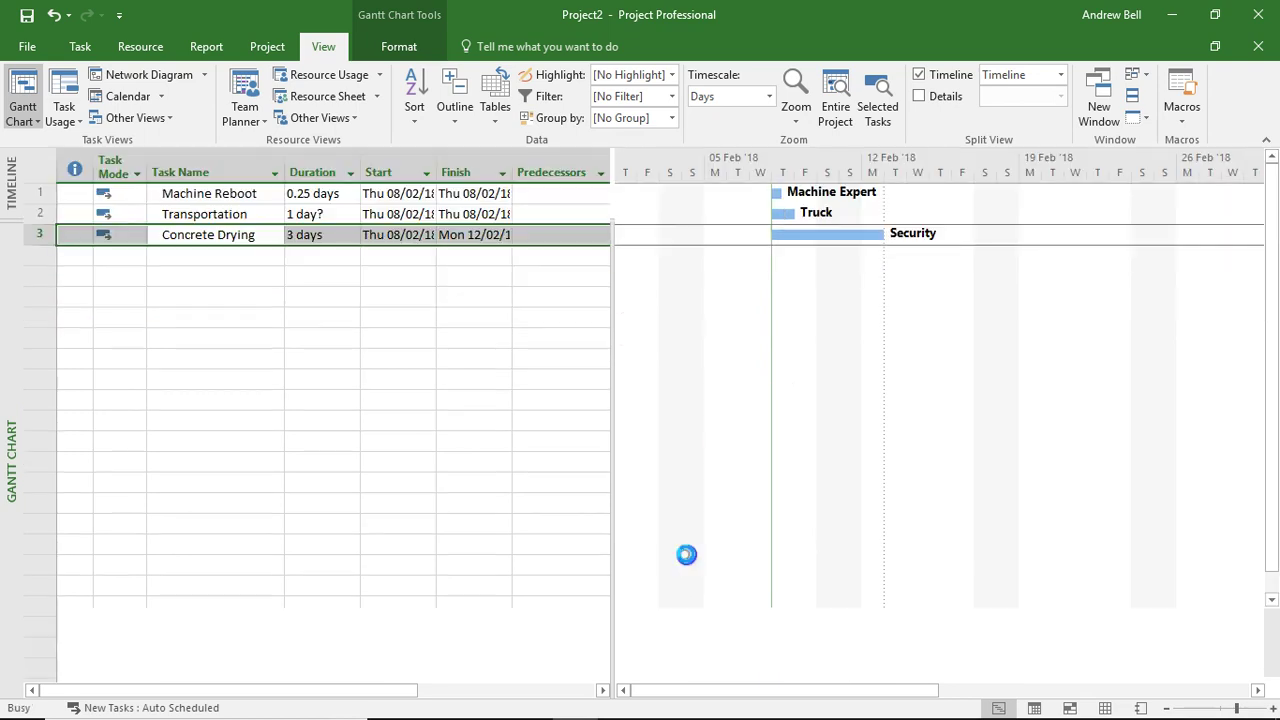
click(230, 193)
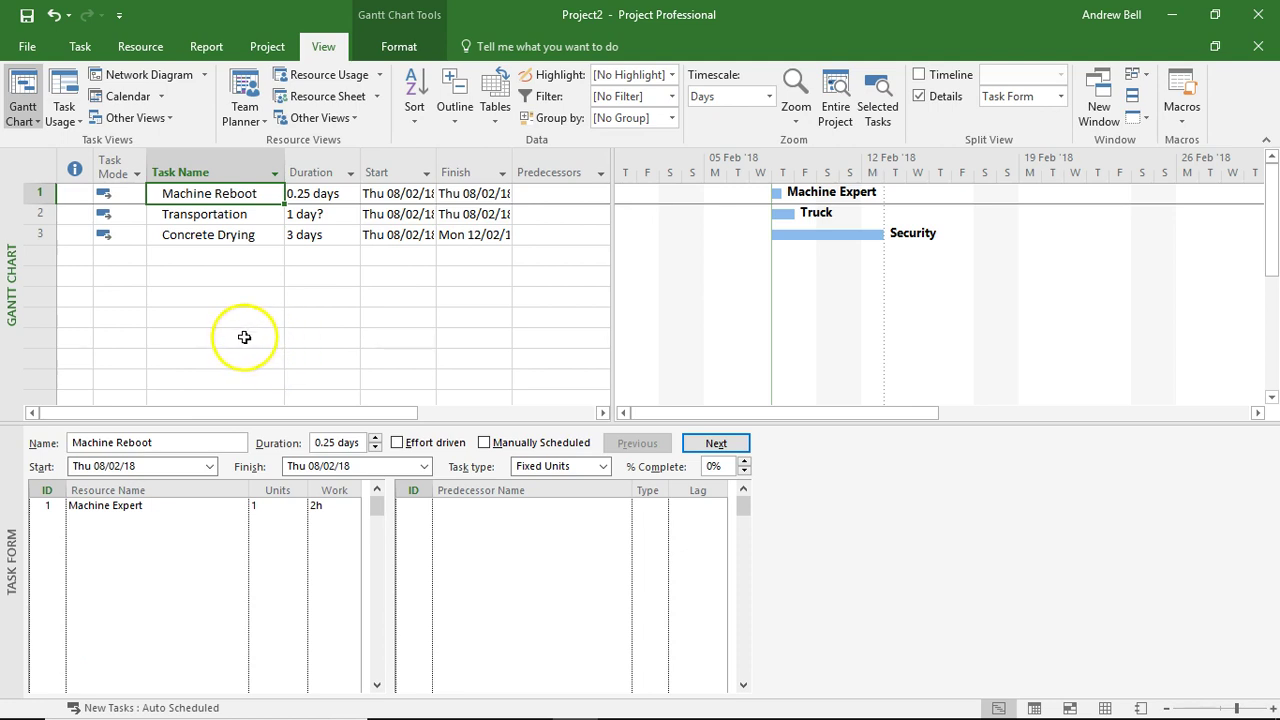
click(549, 476)
click(548, 486)
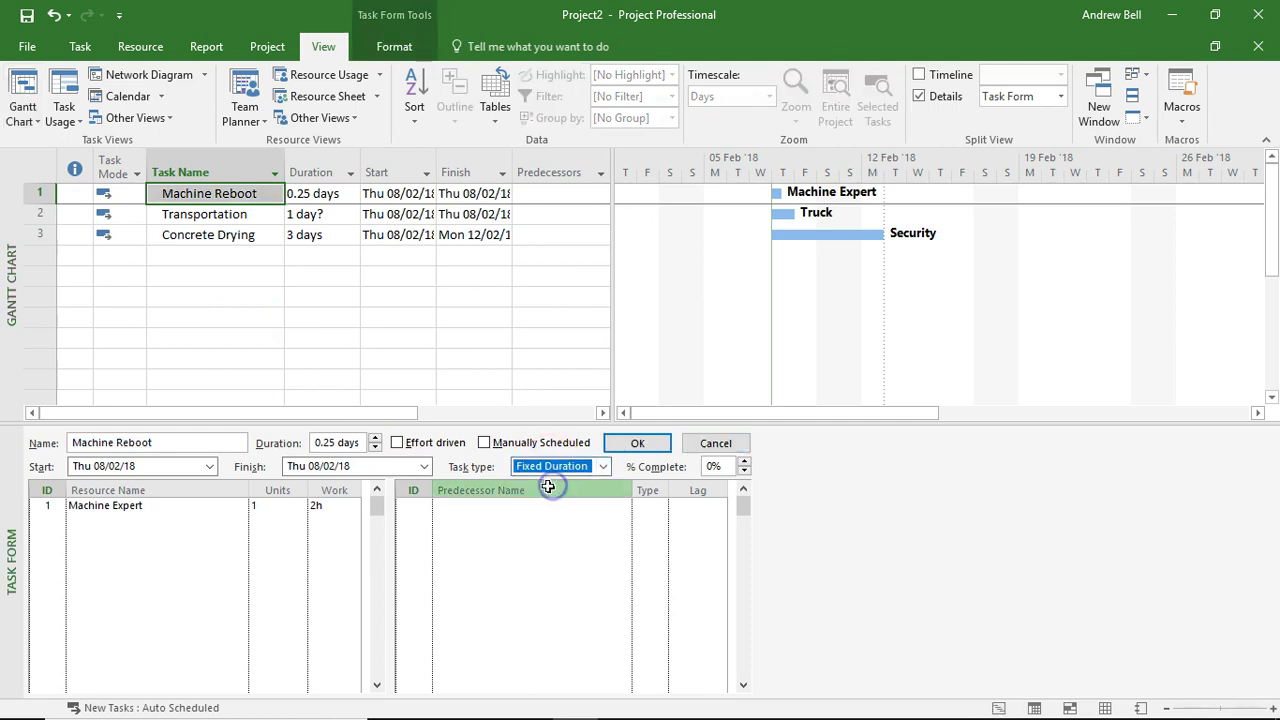
click(557, 477)
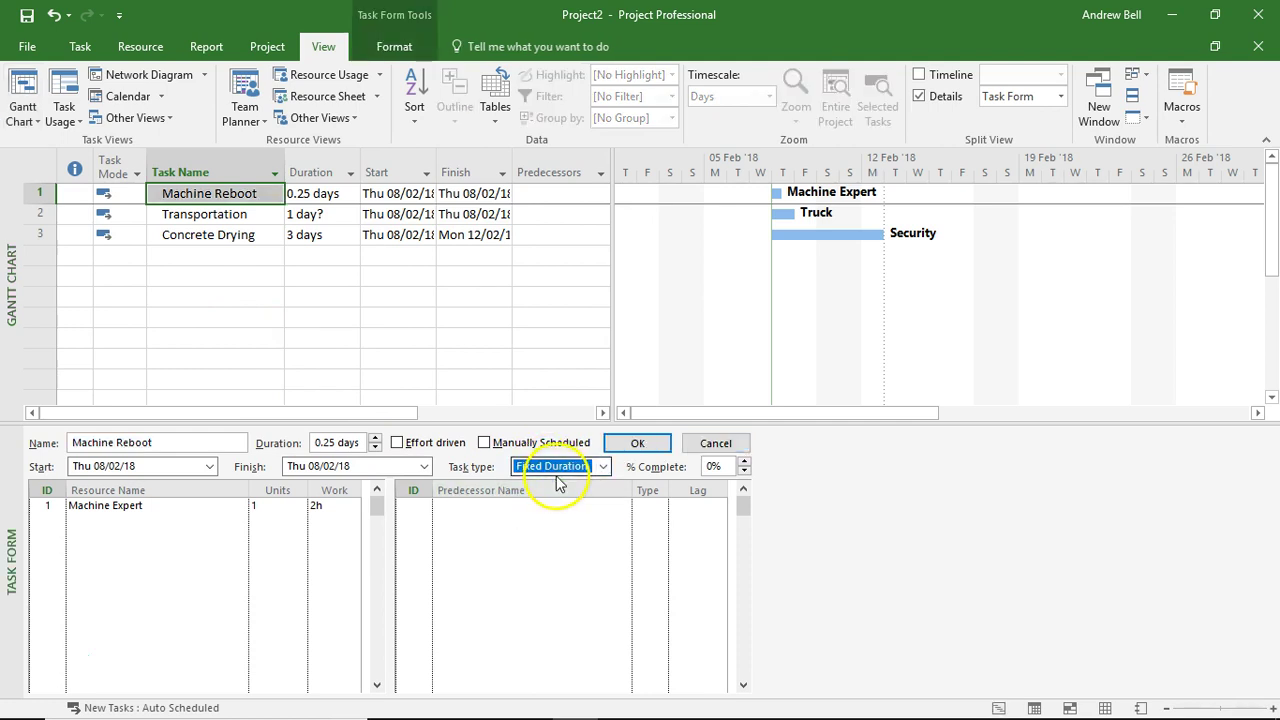
click(628, 444)
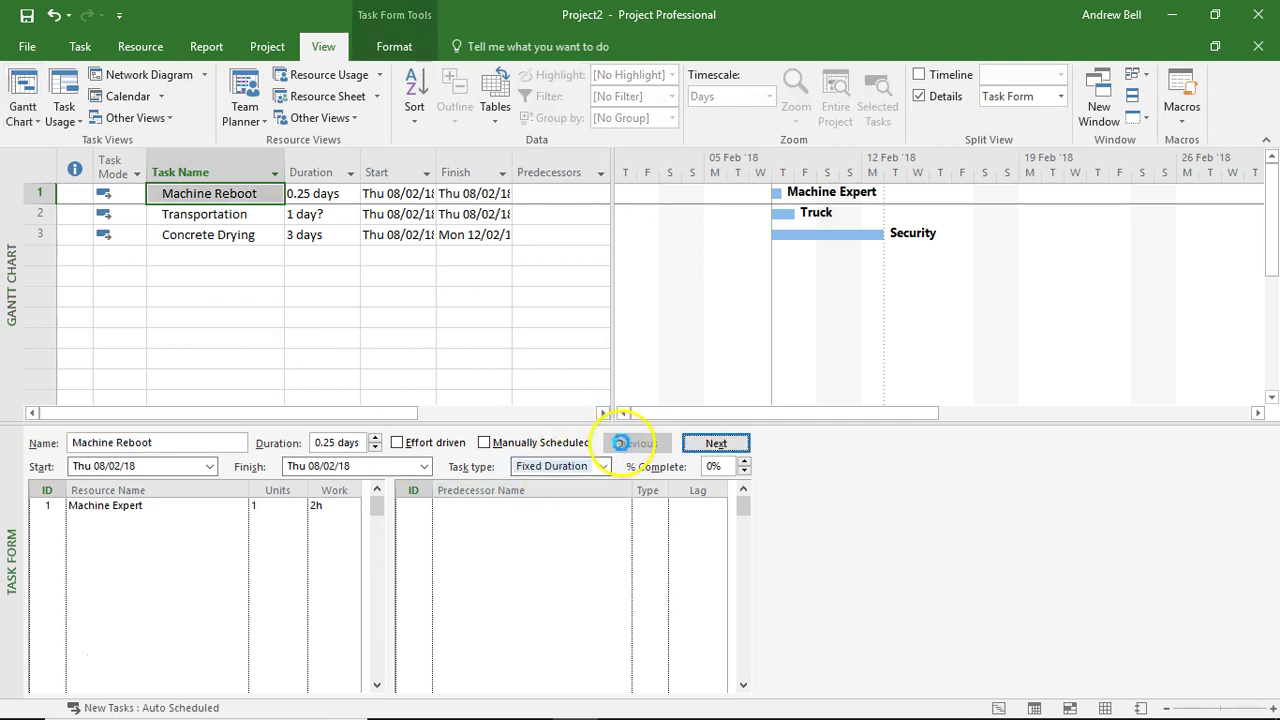
- Set the Machine Expert units on the Machine Reboot task to 2 in the task form
click(270, 505)
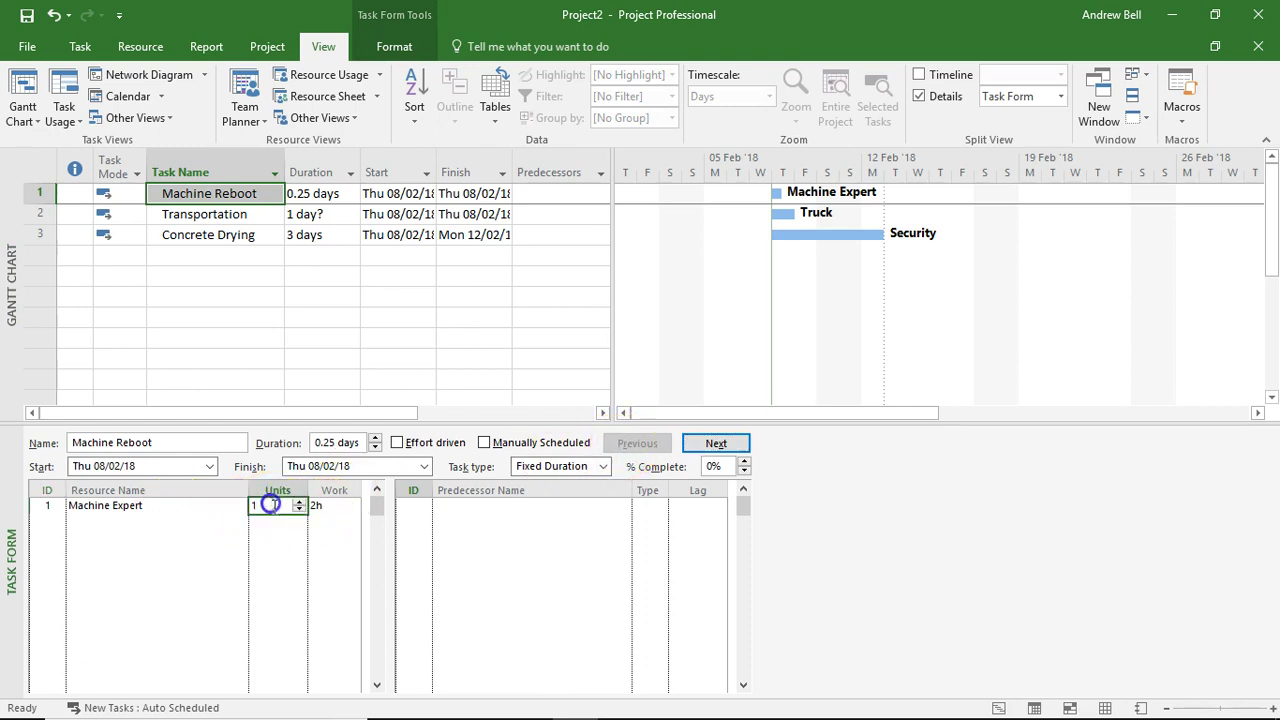
click(337, 506)
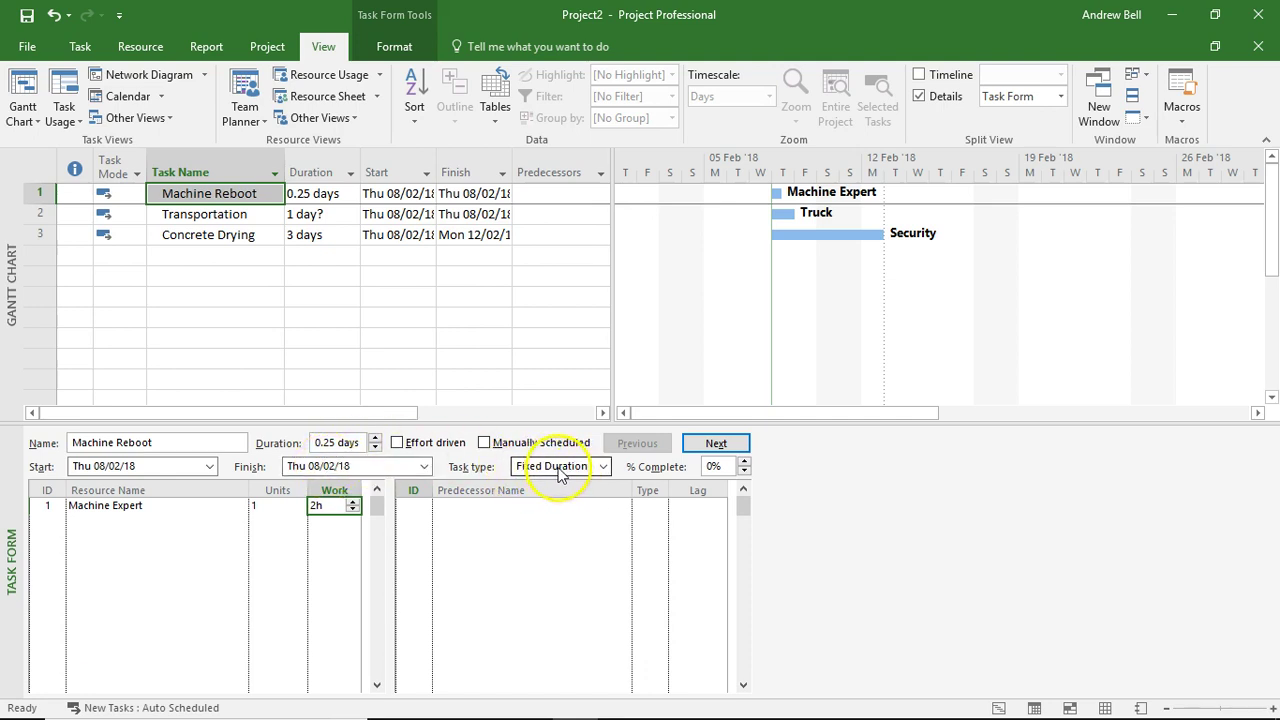
click(275, 507)
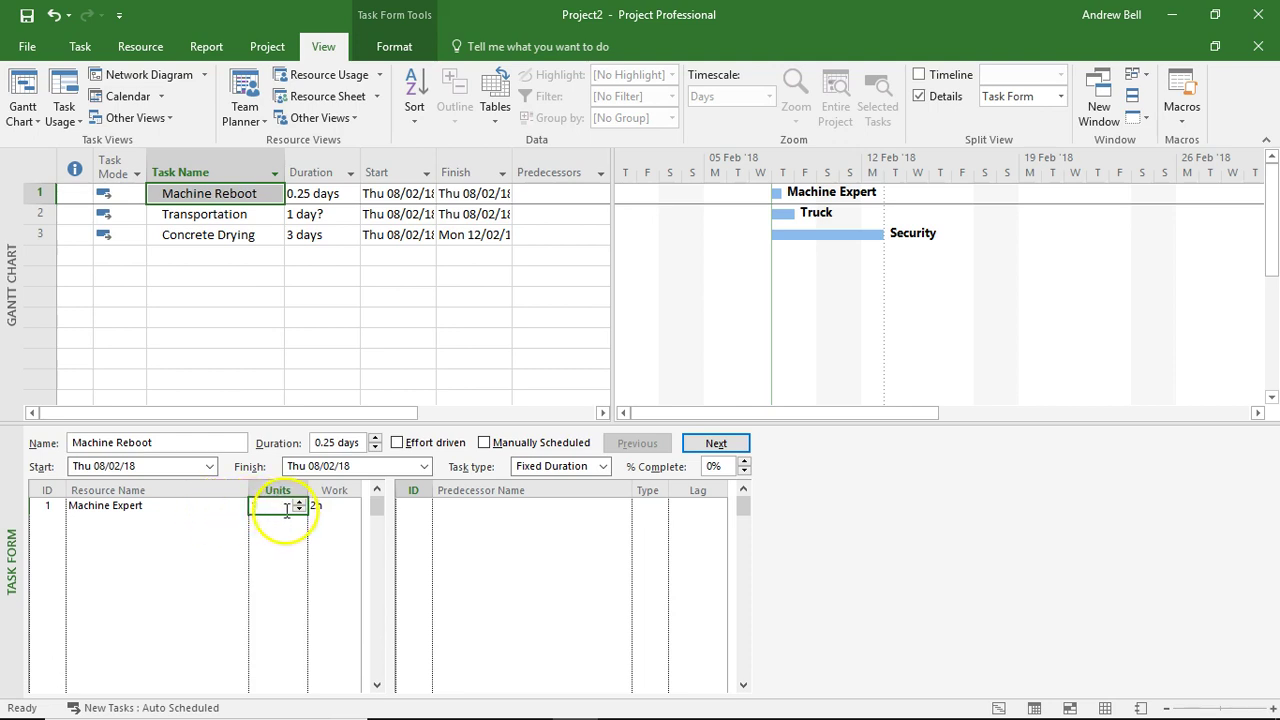
click(299, 503)
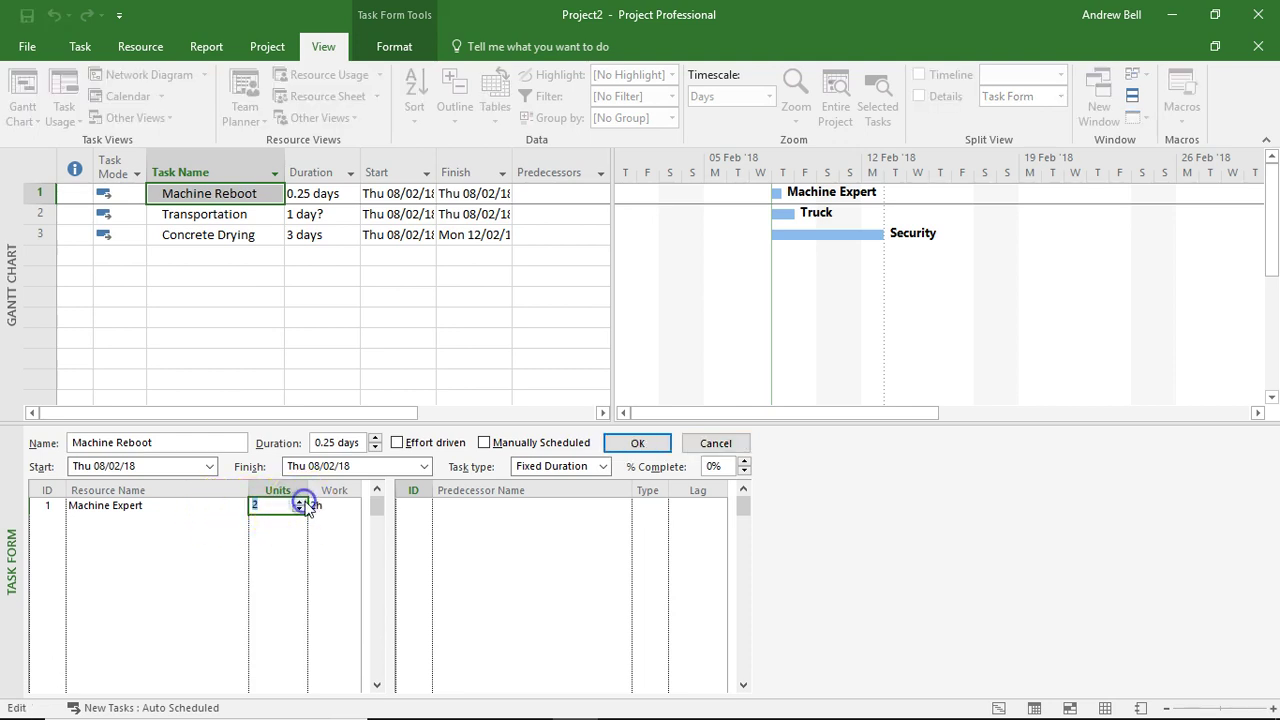
click(637, 443)
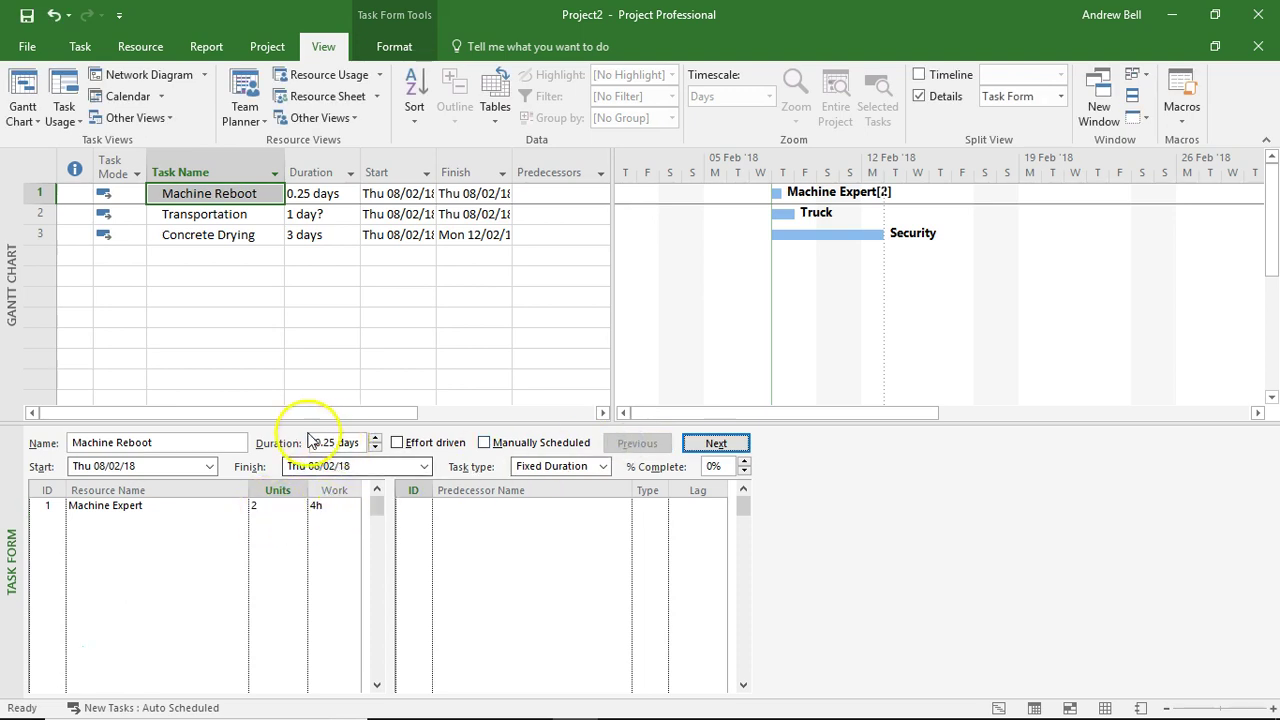
- Insert a Work column and a Cost column between Duration and Start in the task table
right_click(381, 166)
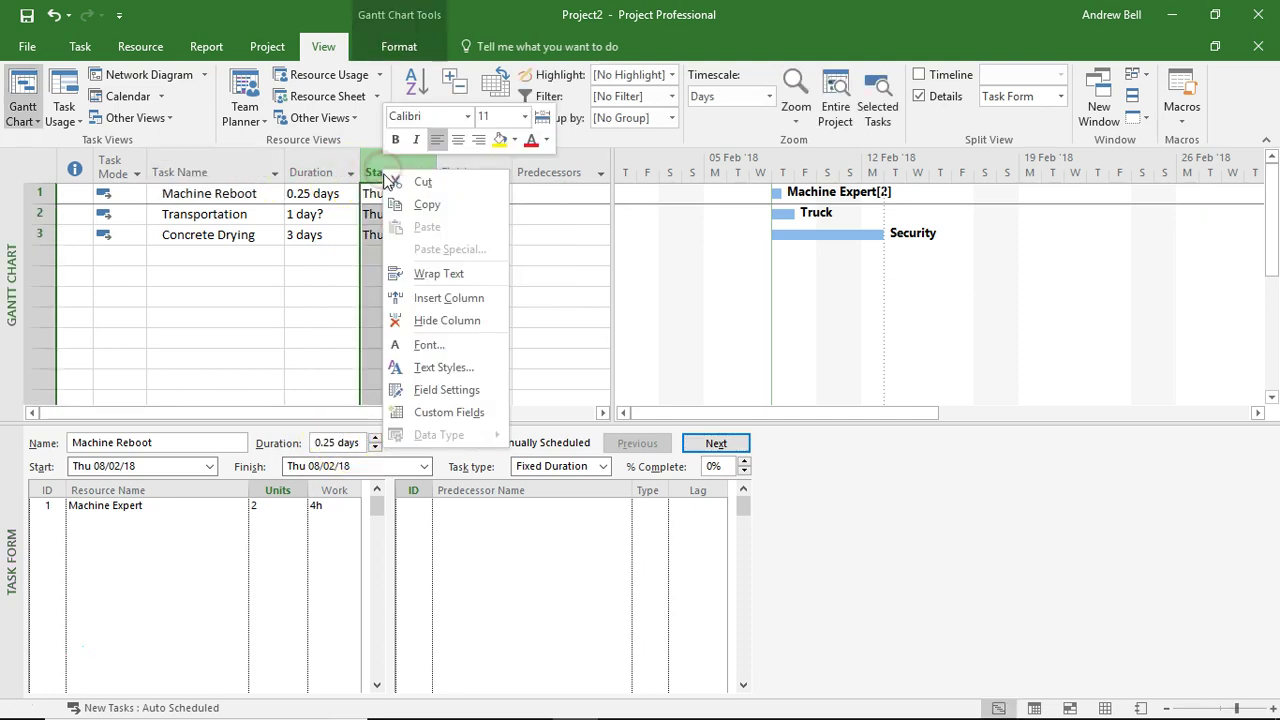
click(410, 297)
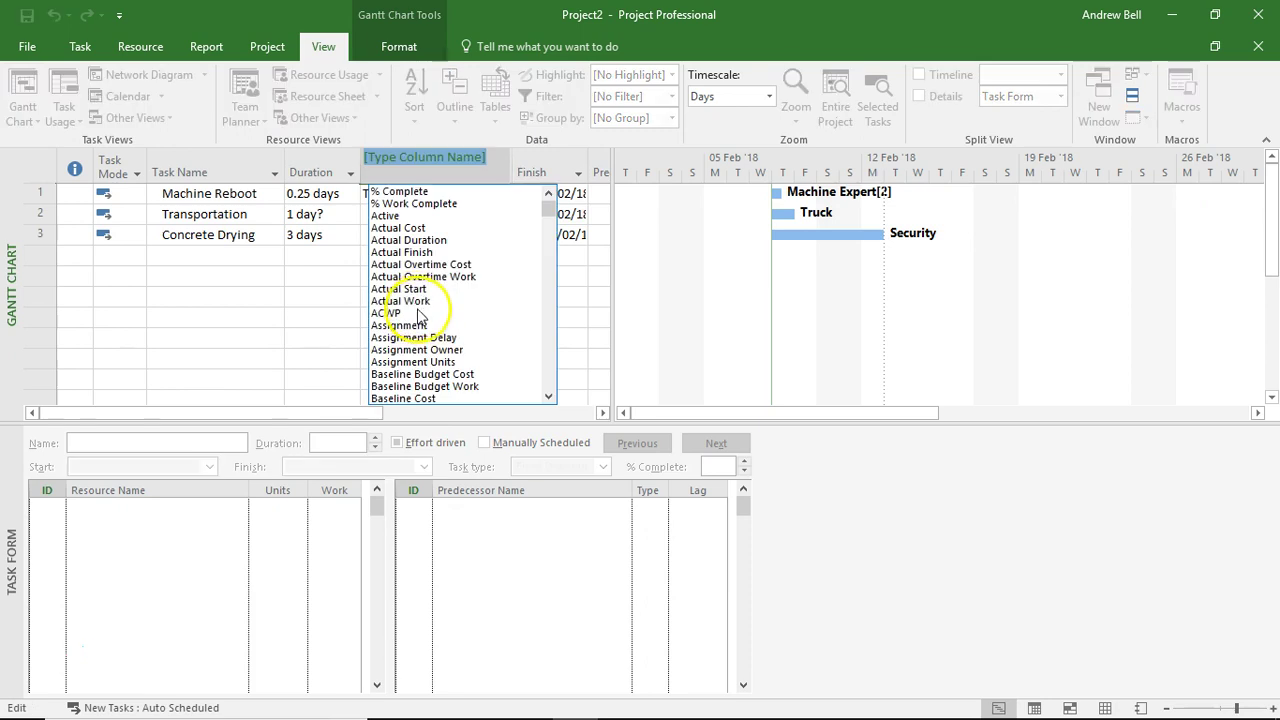
text(warning)
click(380, 241)
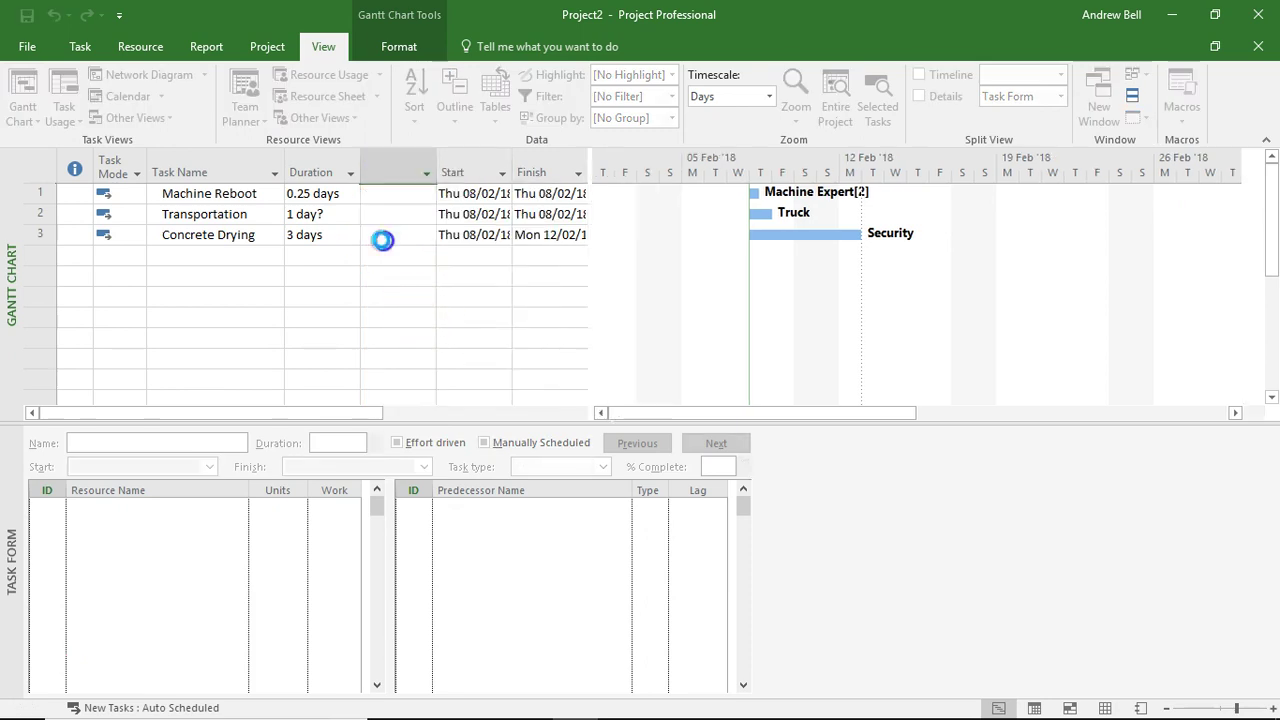
right_click(463, 163)
click(500, 305)
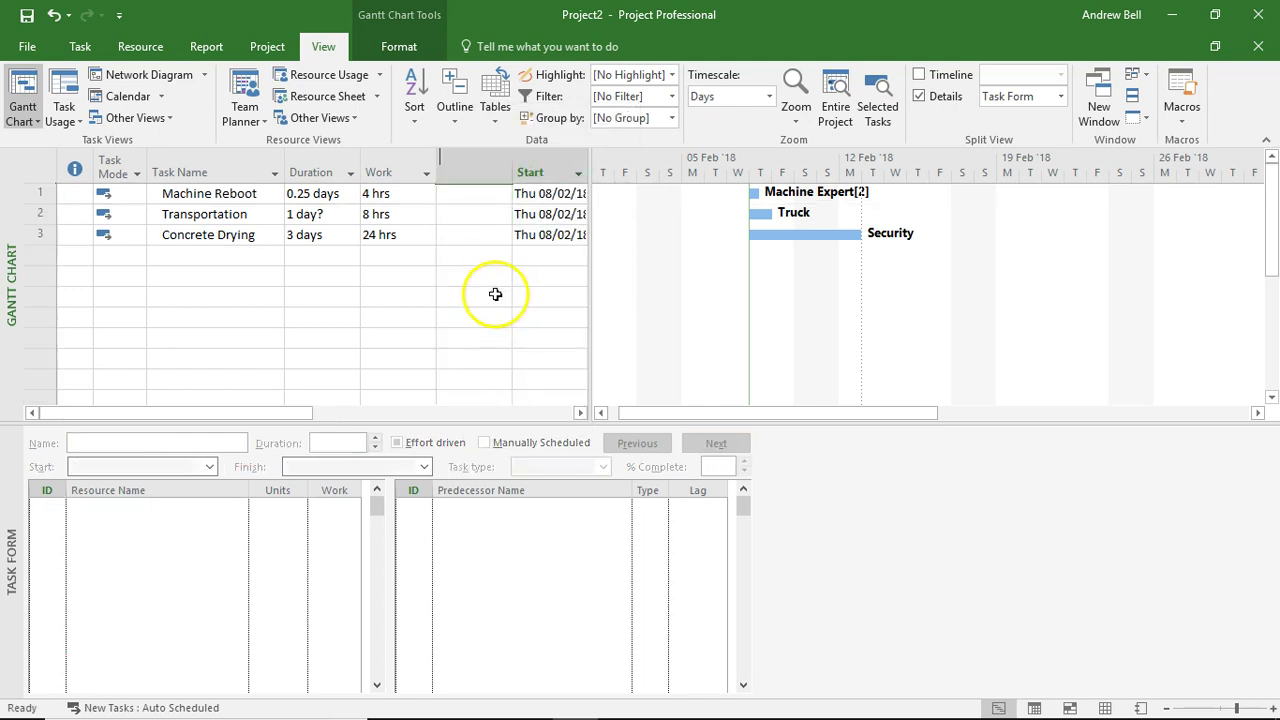
click(414, 240)
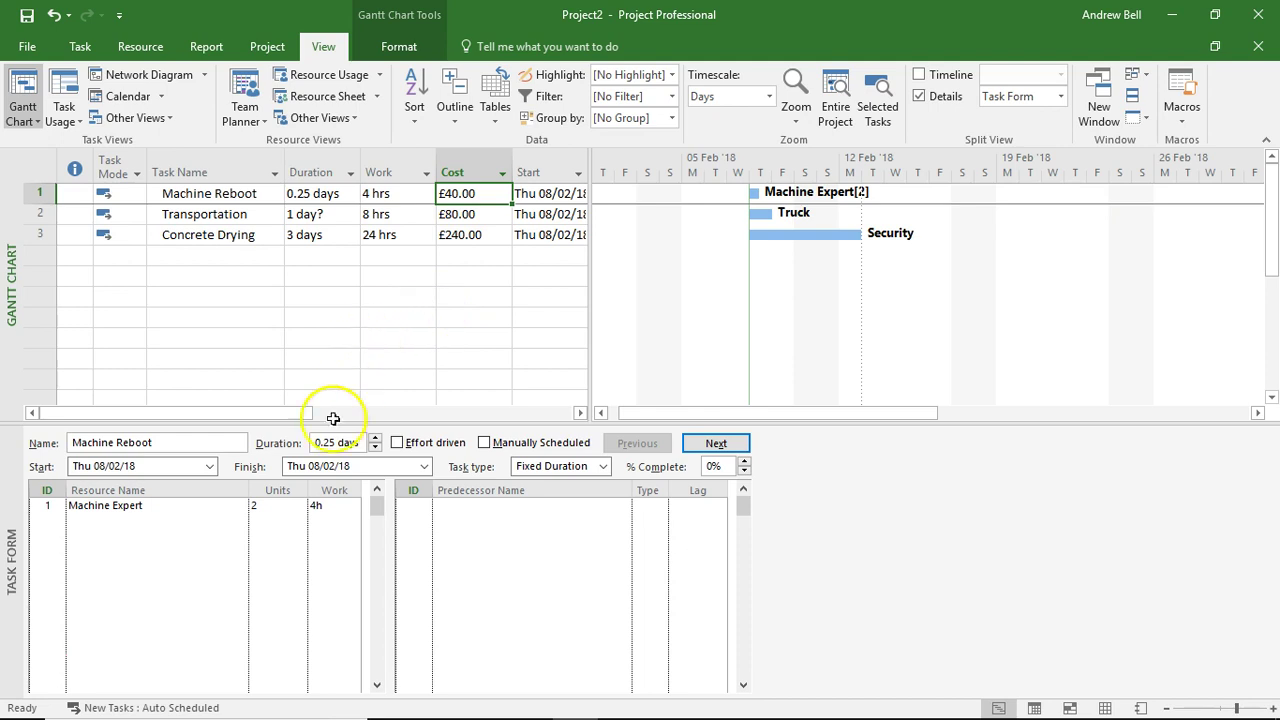
- Reduce the Machine Expert units on the Machine Reboot task to 1
click(290, 506)
click(299, 510)
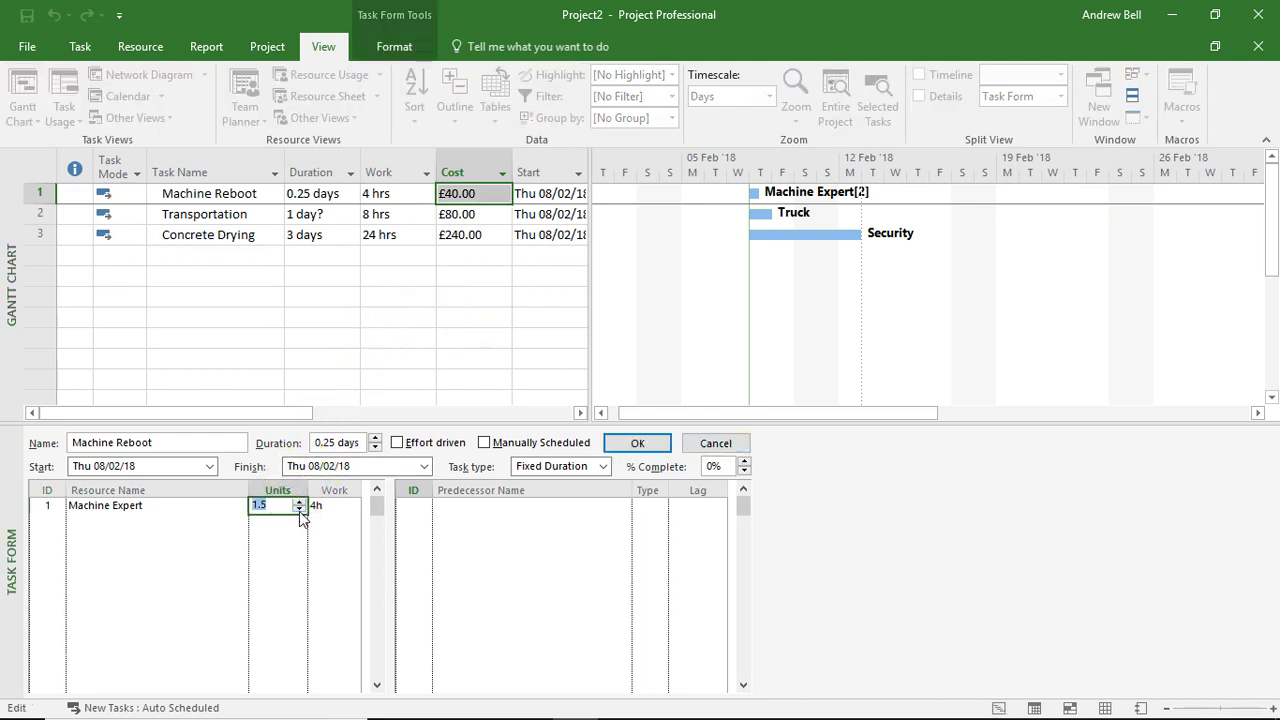
click(632, 446)
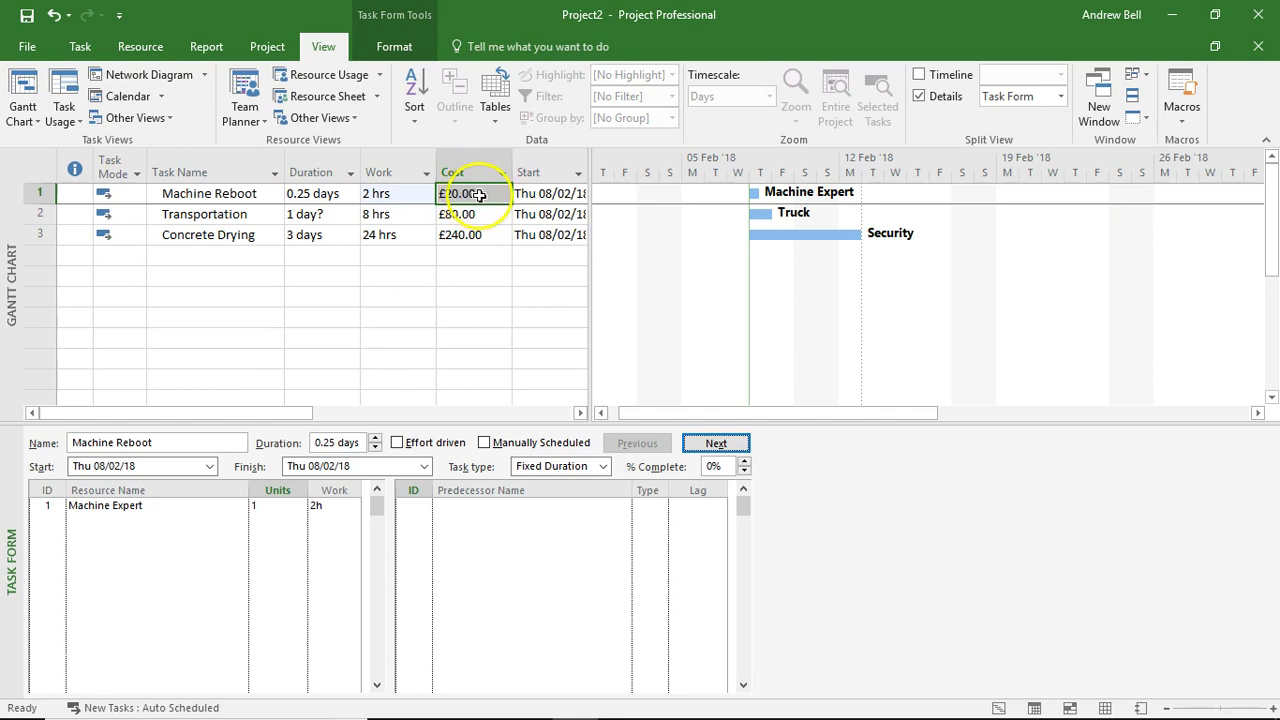
- Raise the Machine Expert units on Machine Reboot back to 2 and check the task's cost
click(292, 507)
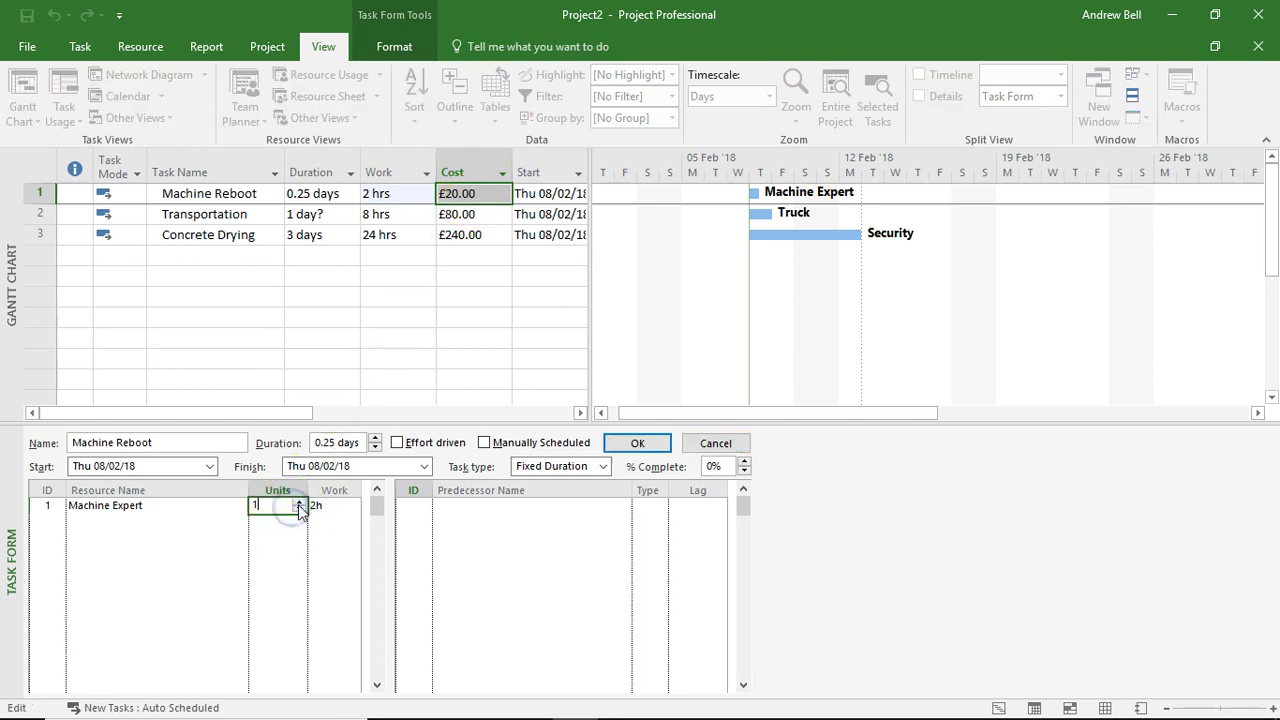
click(648, 443)
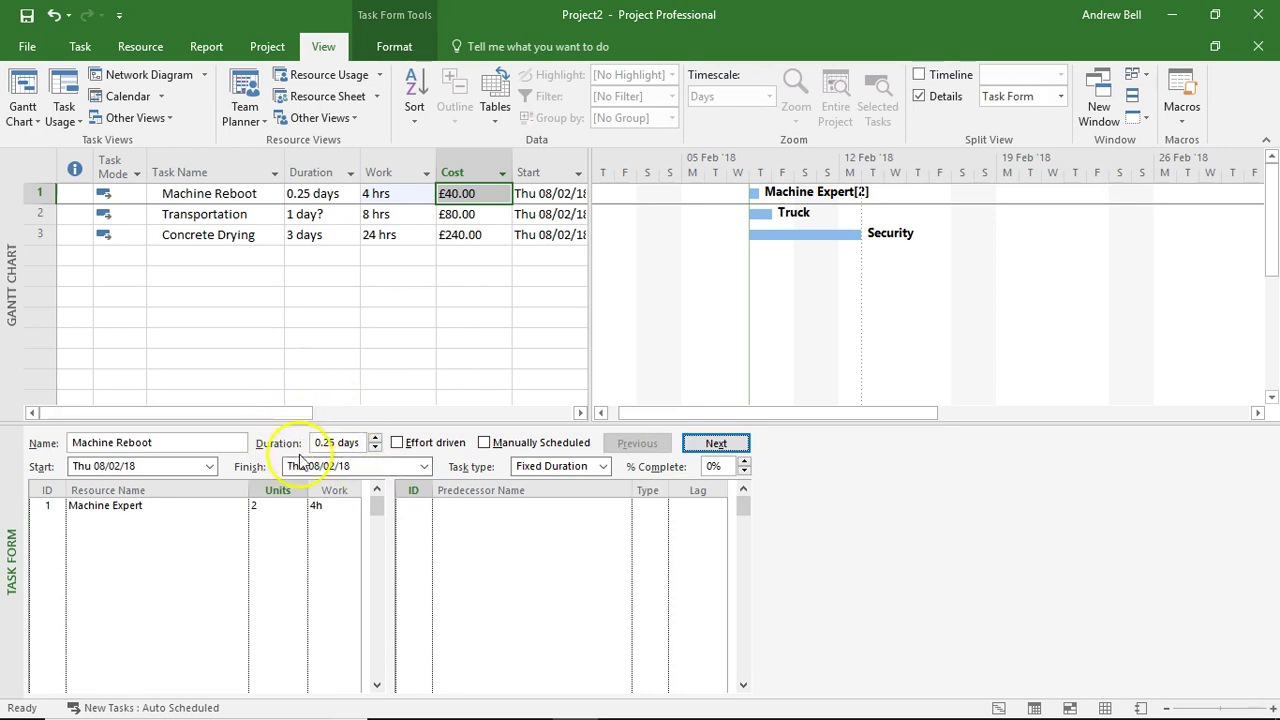
click(457, 198)
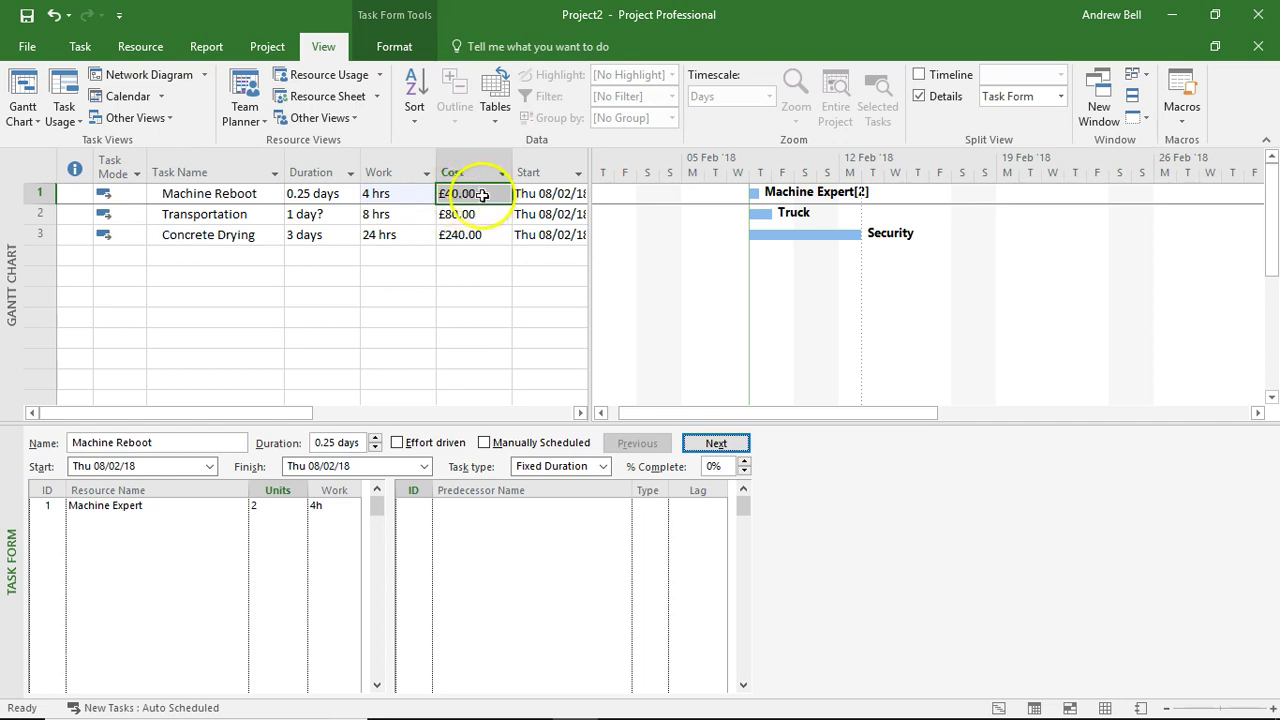
- Increase the Machine Expert units on the Machine Reboot task to 4
click(274, 506)
click(300, 504)
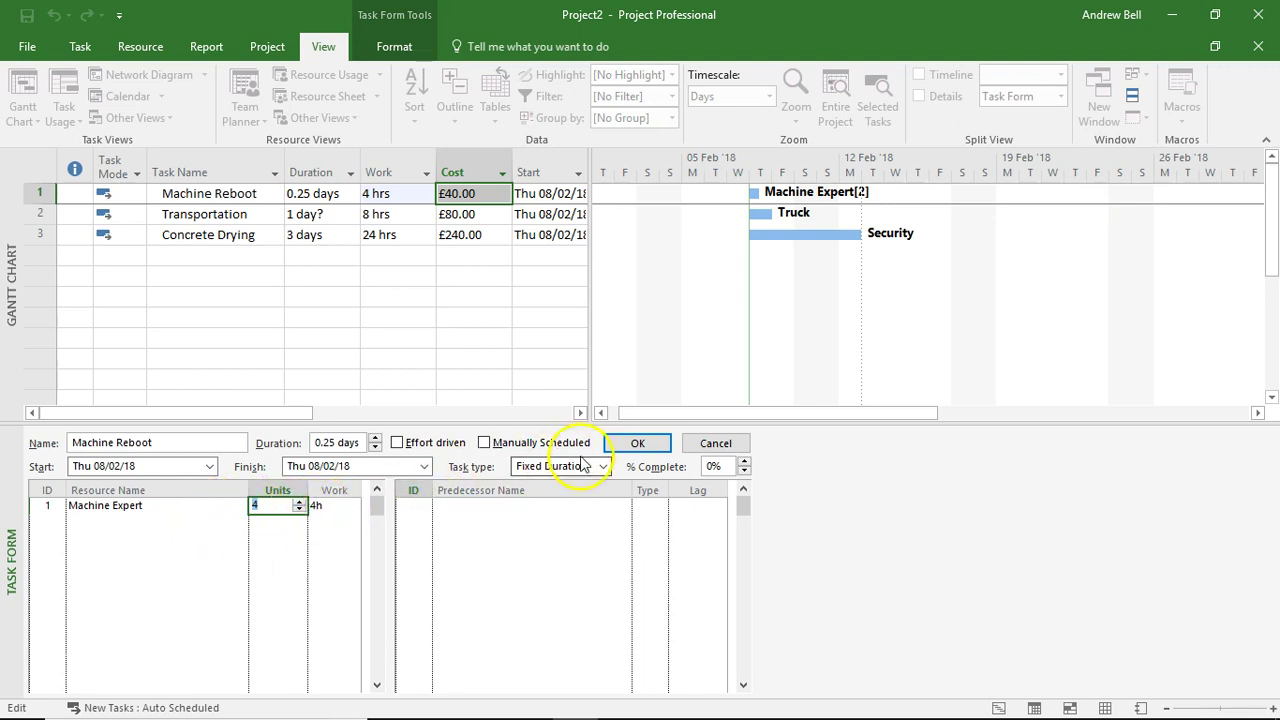
click(638, 445)
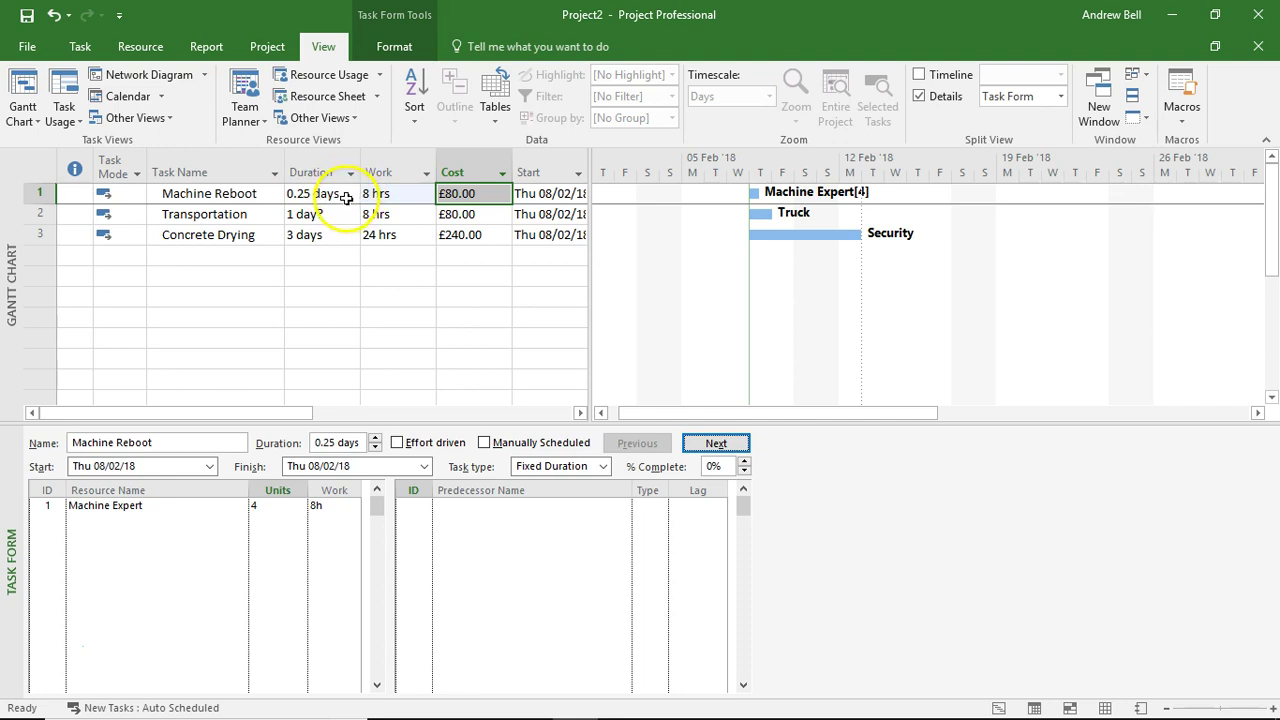
- Set the Transportation task type to Fixed Duration and its duration to 1 day without the estimate mark
click(257, 214)
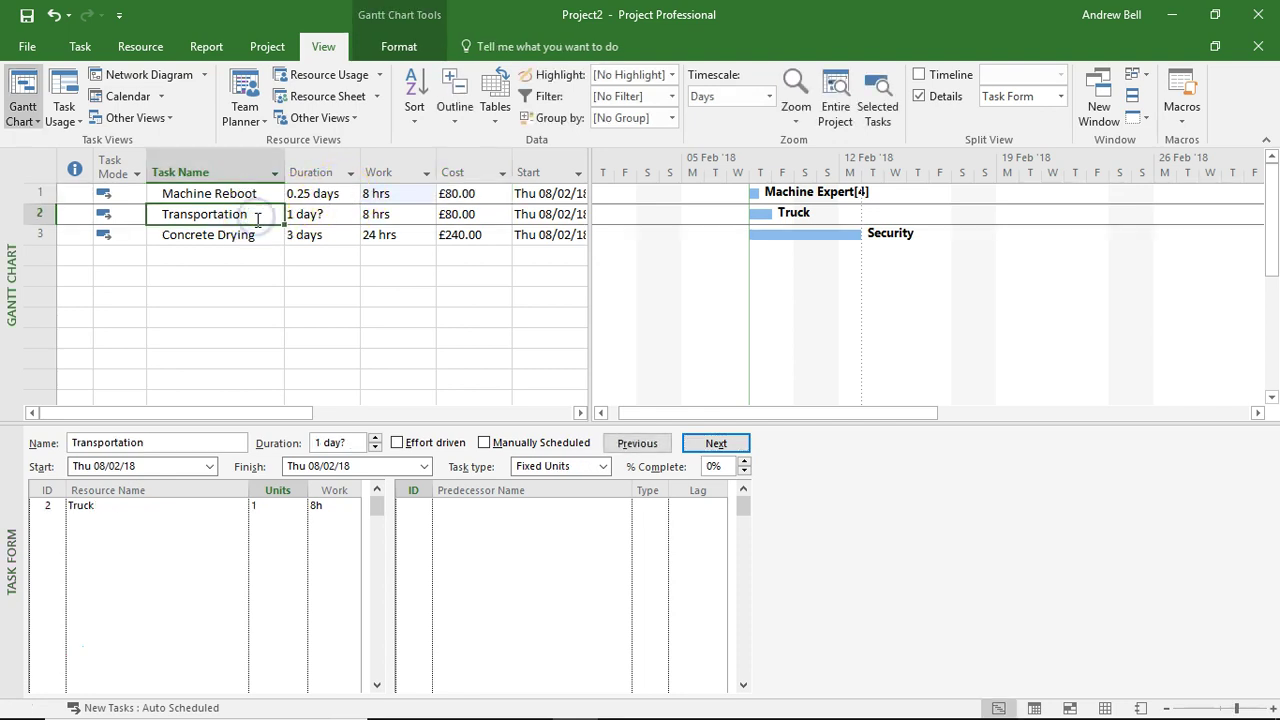
click(125, 518)
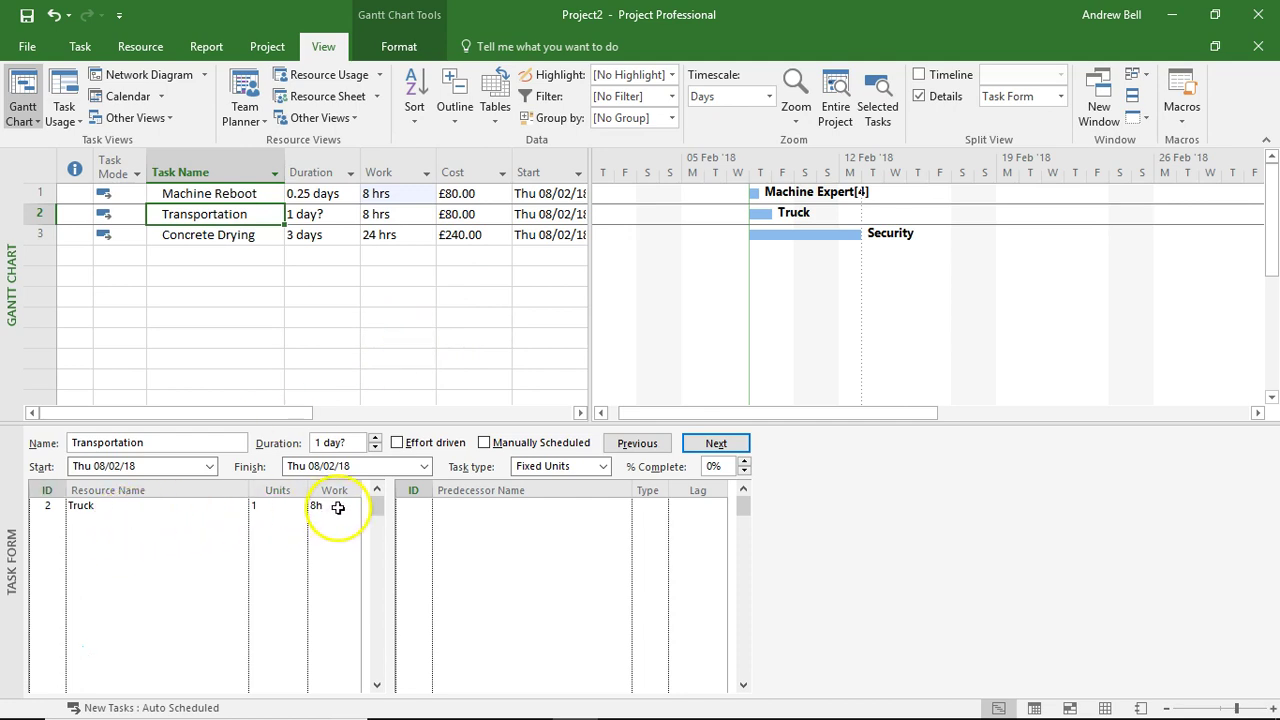
click(557, 467)
click(549, 483)
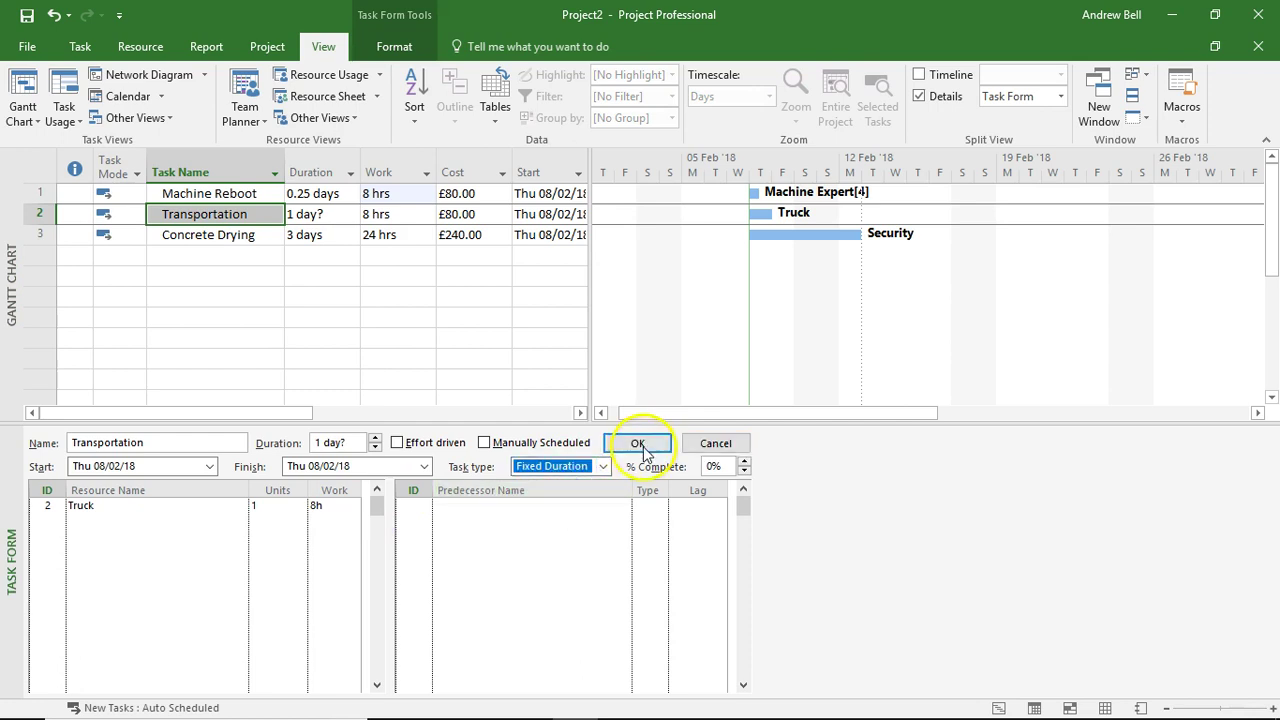
click(638, 444)
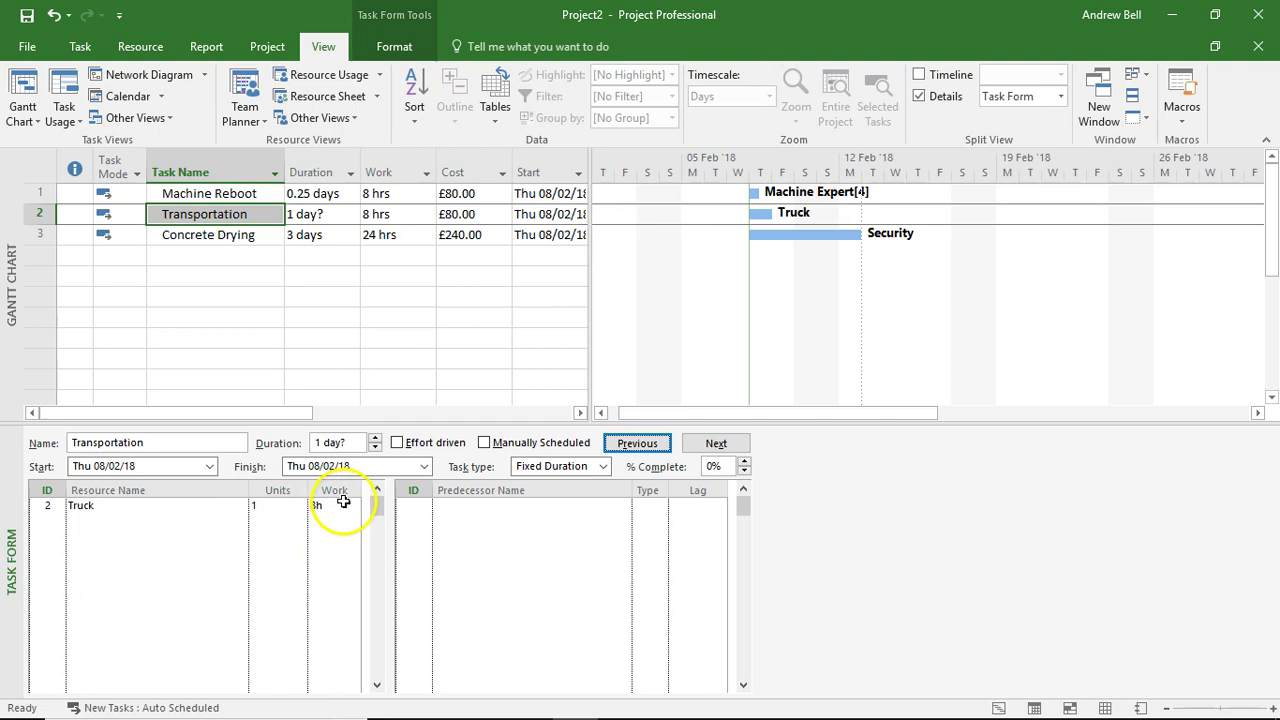
click(375, 438)
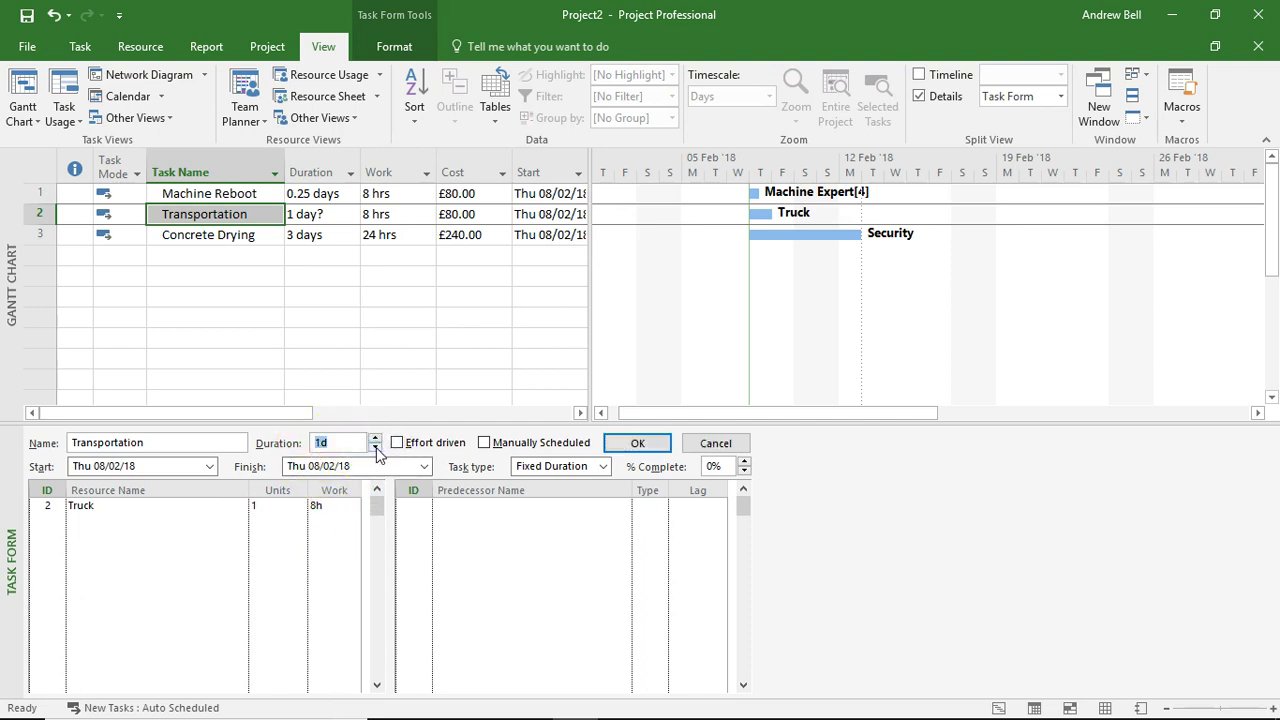
click(636, 443)
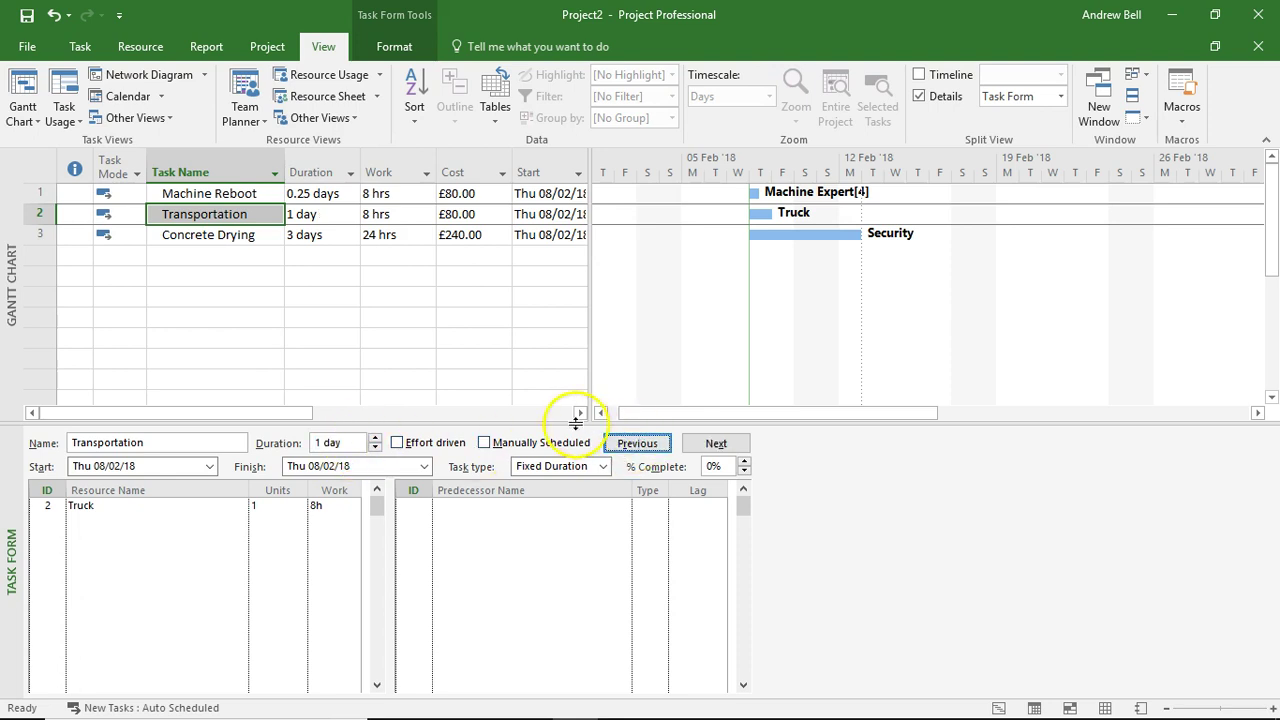
- Set the Truck units on the Transportation task to 2
click(284, 512)
click(298, 502)
click(298, 502)
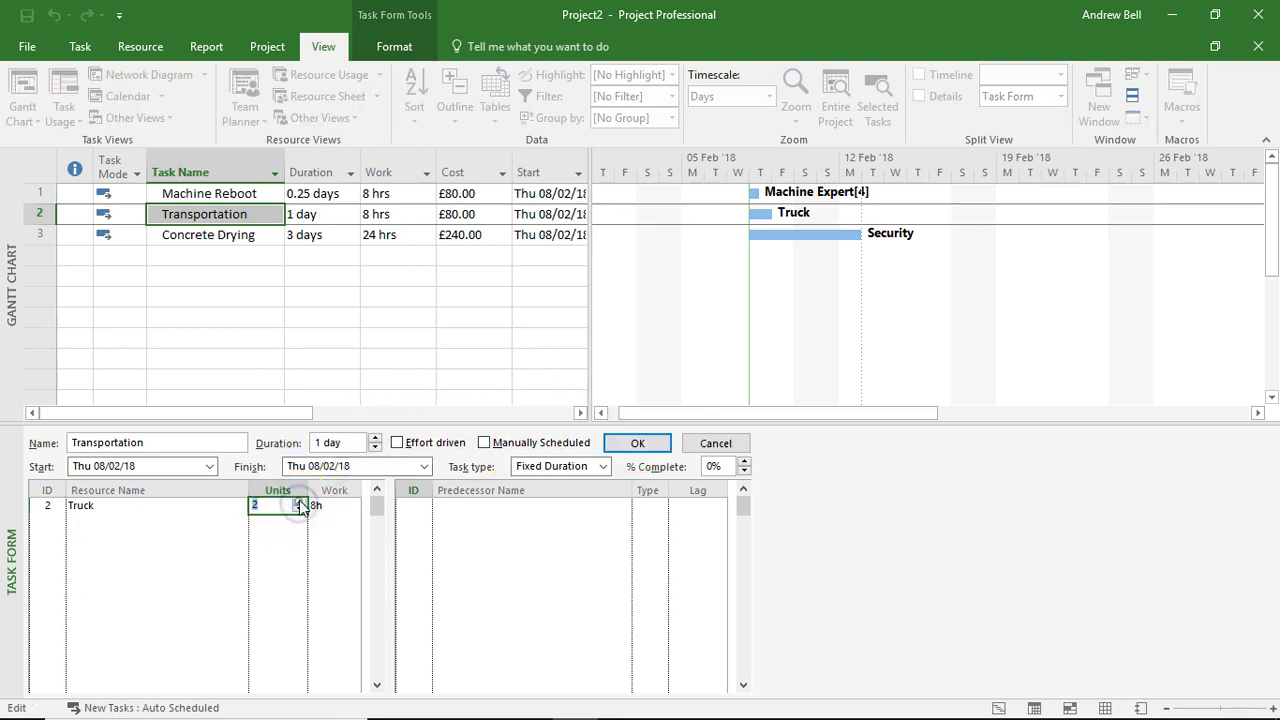
click(636, 445)
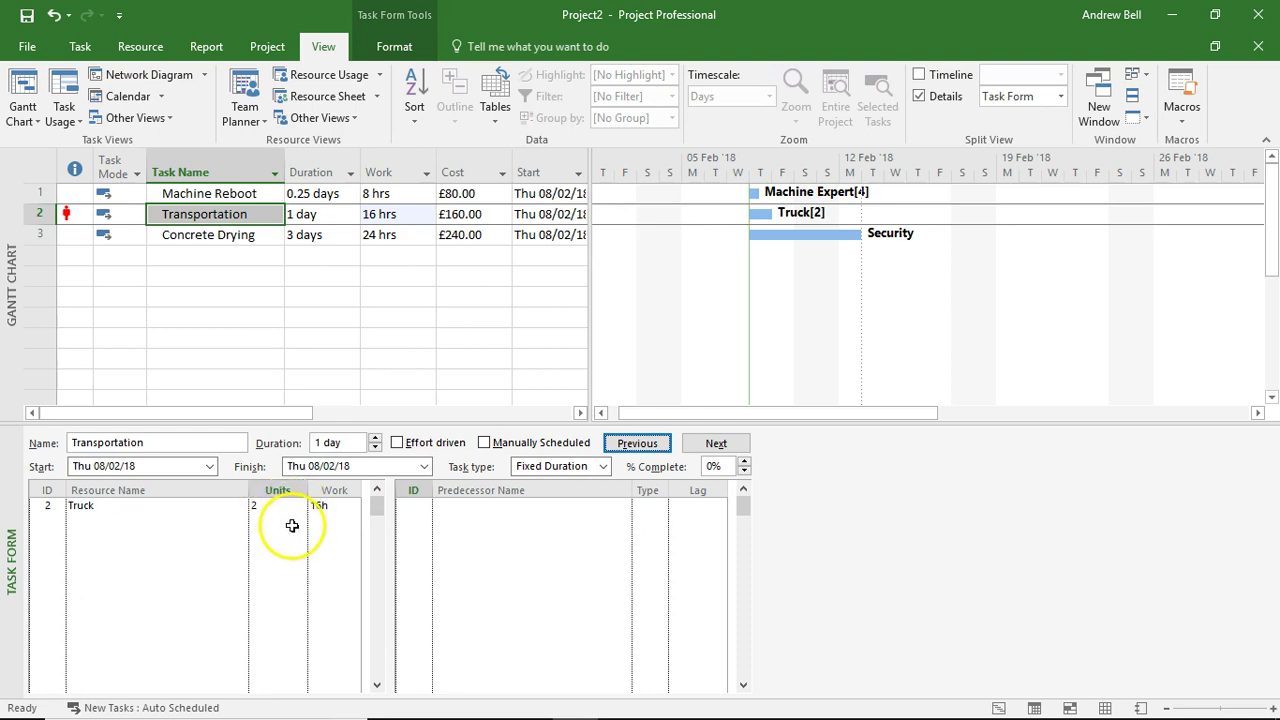
- Set the Concrete Drying task type to Fixed Duration and raise its Security units to 2
click(242, 235)
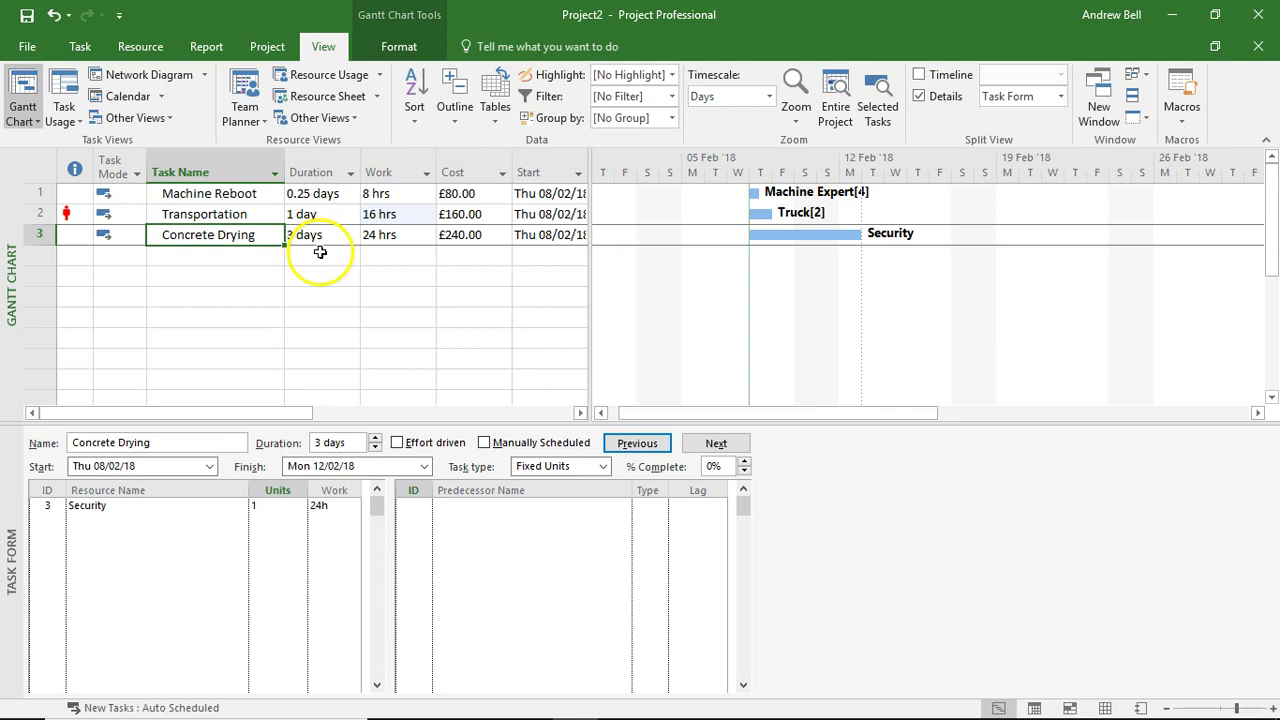
click(128, 508)
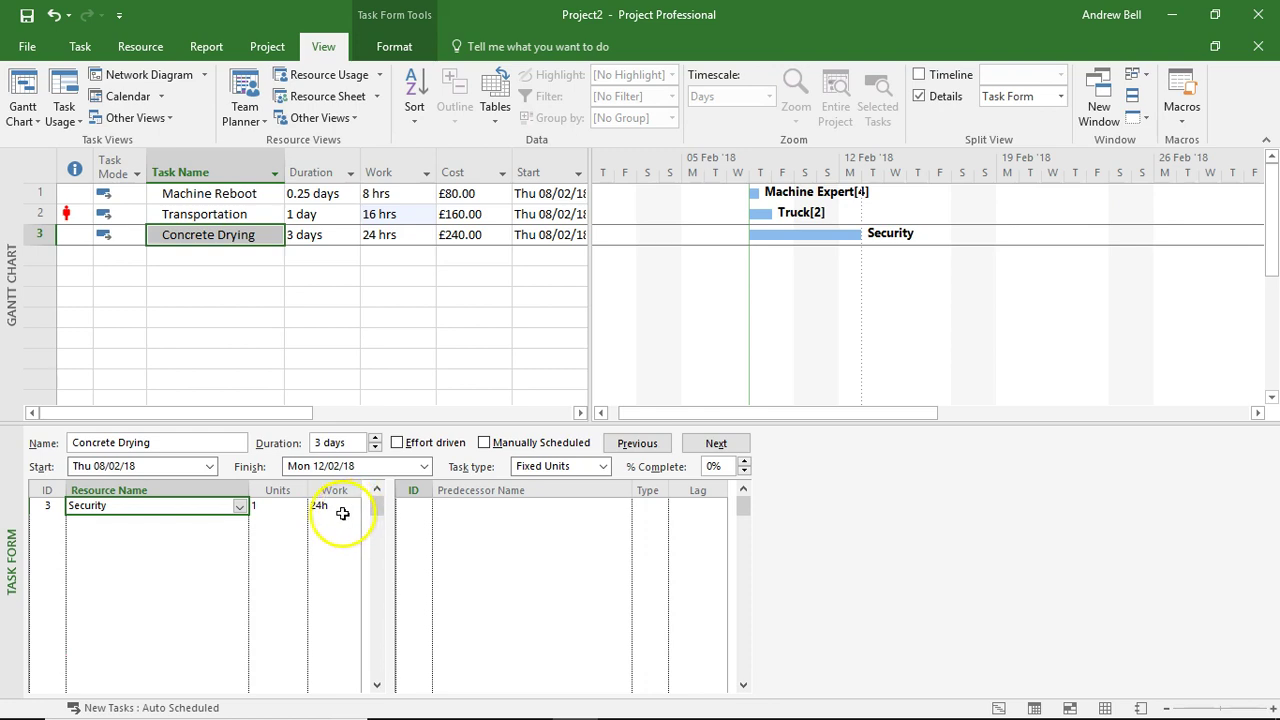
click(543, 466)
click(565, 486)
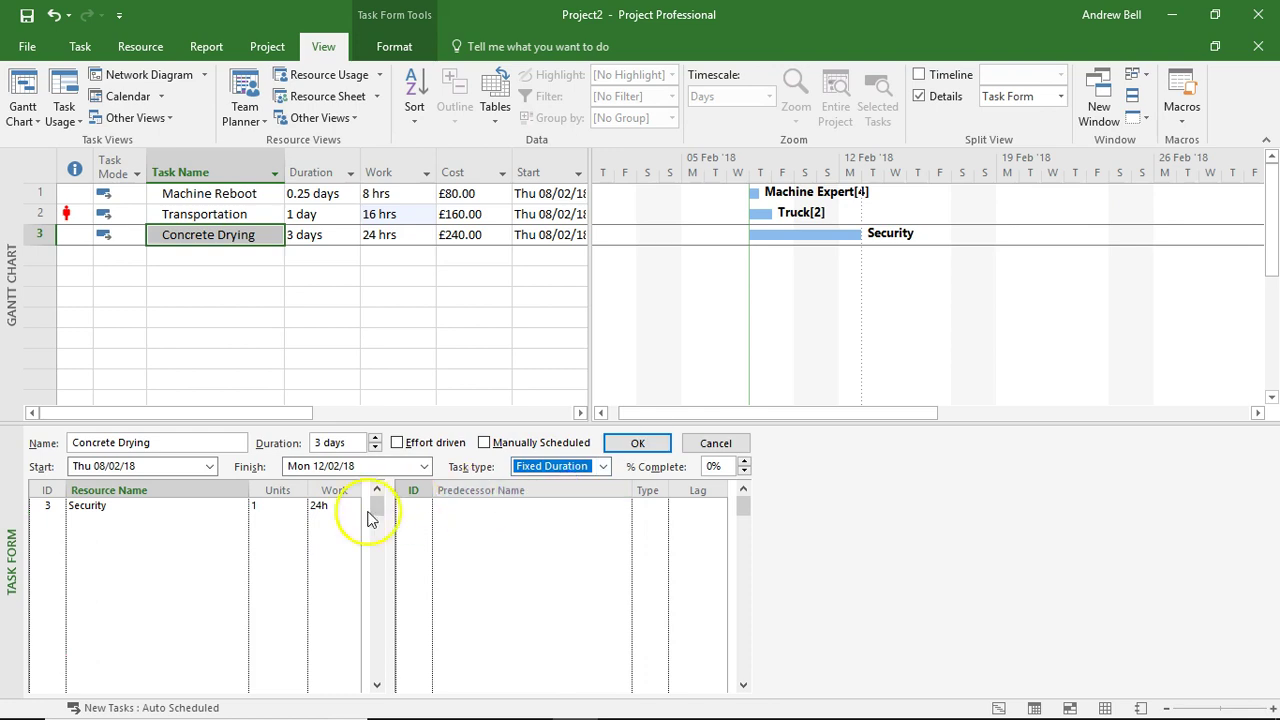
click(293, 511)
click(299, 502)
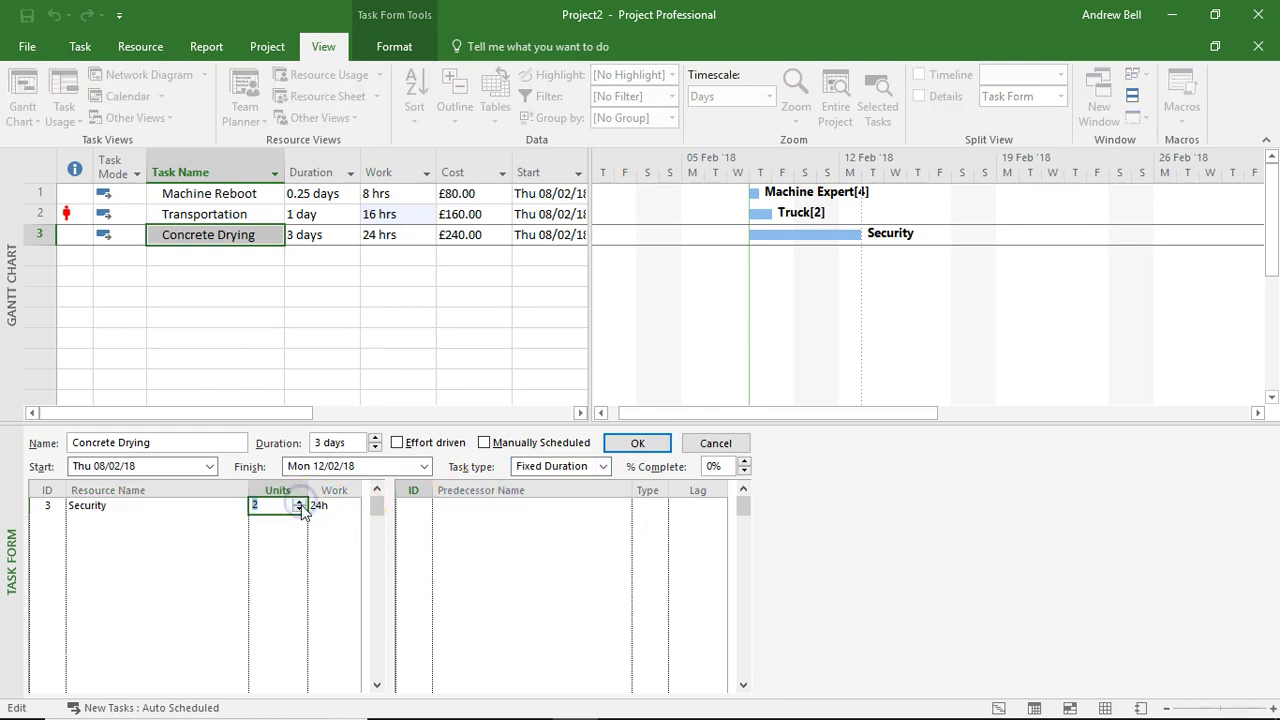
click(633, 446)
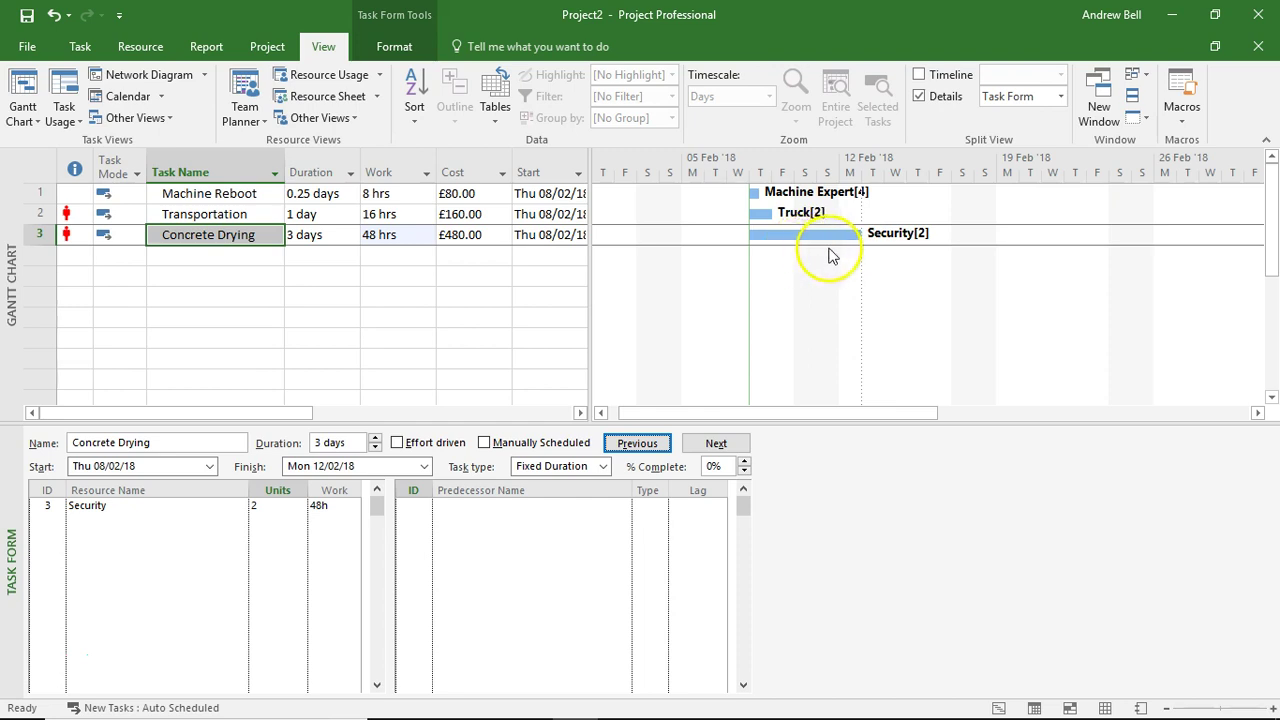
- Set the Concrete Drying duration to 3 elapsed days (3ed)
click(321, 234)
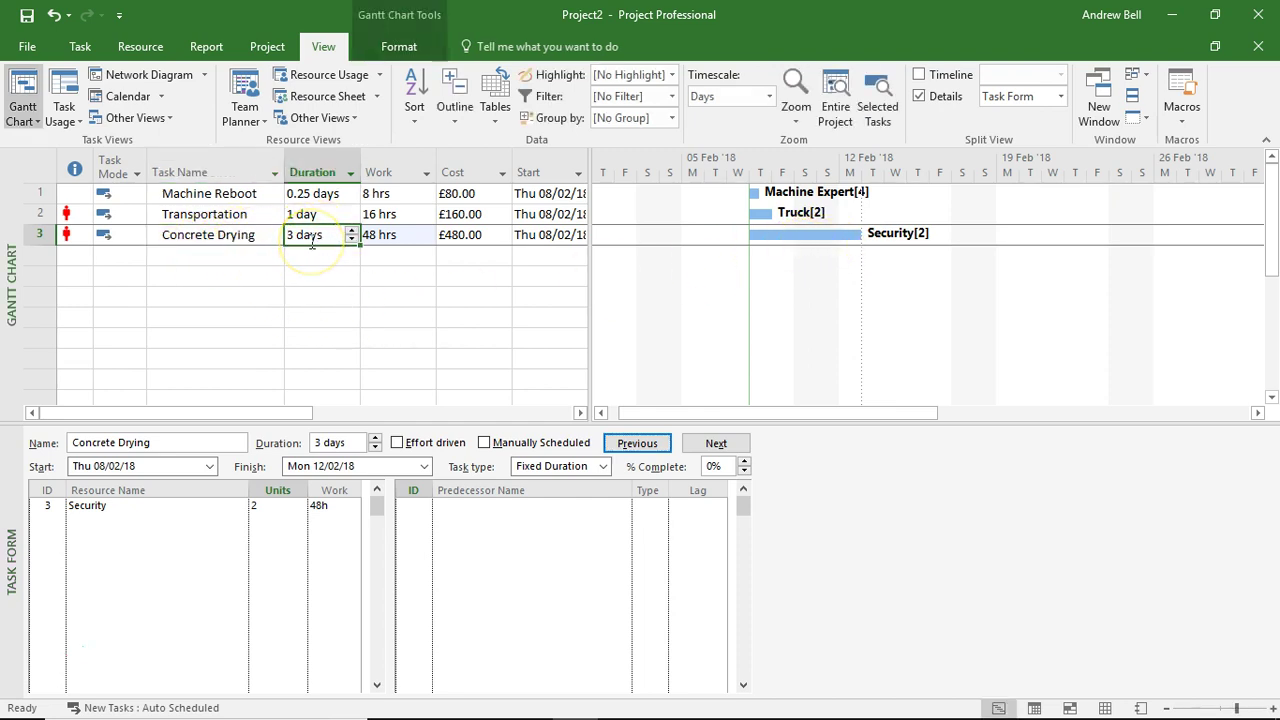
text(3ed)
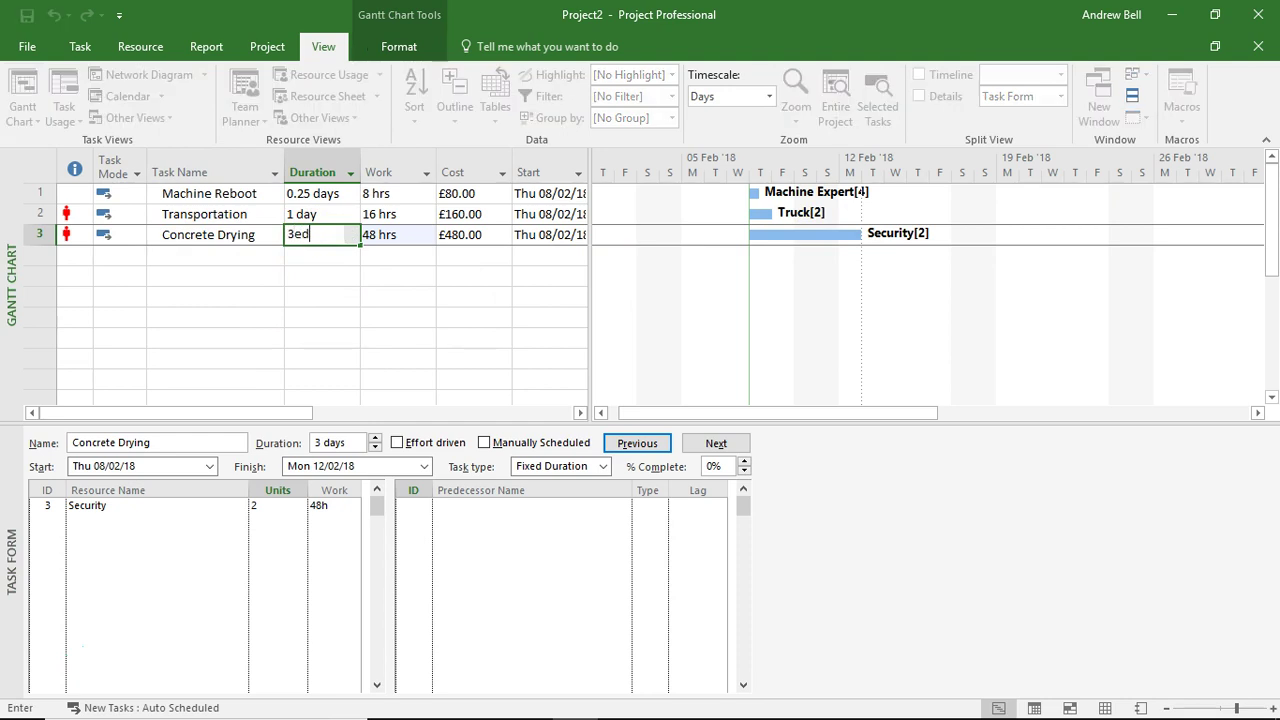
key(Return)
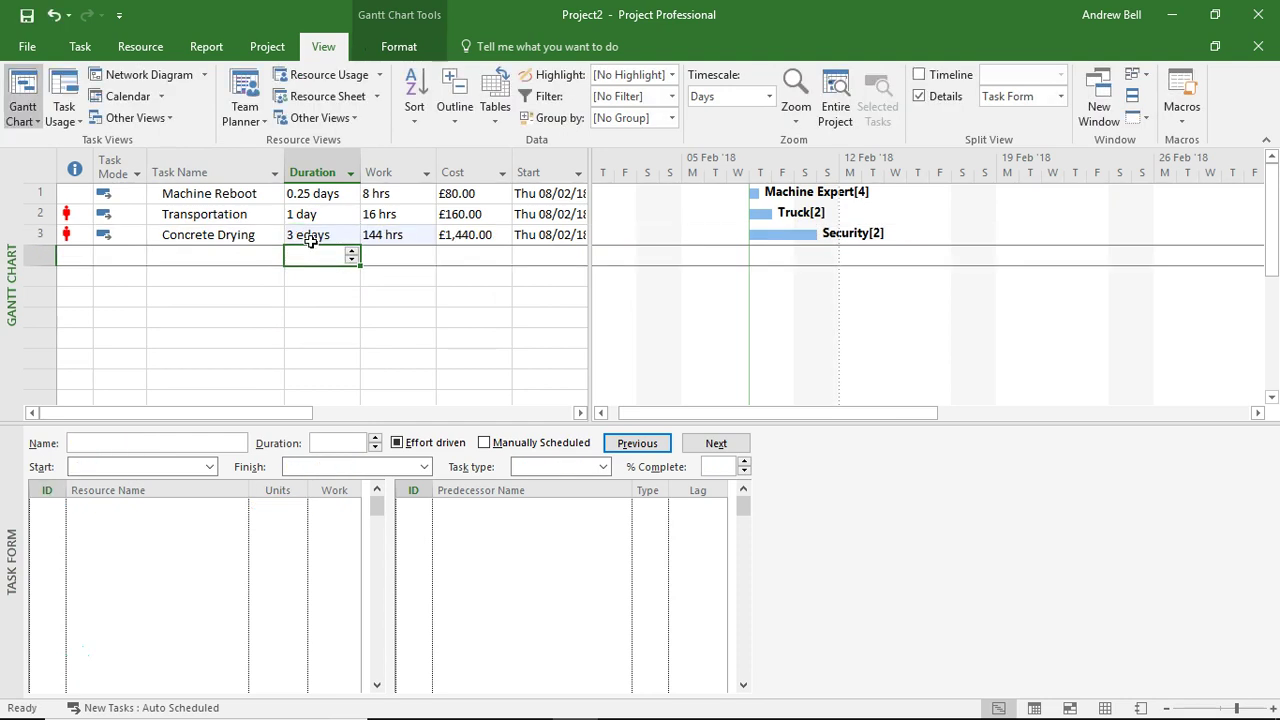
- Reduce the Security units on the Concrete Drying task to 1
click(251, 236)
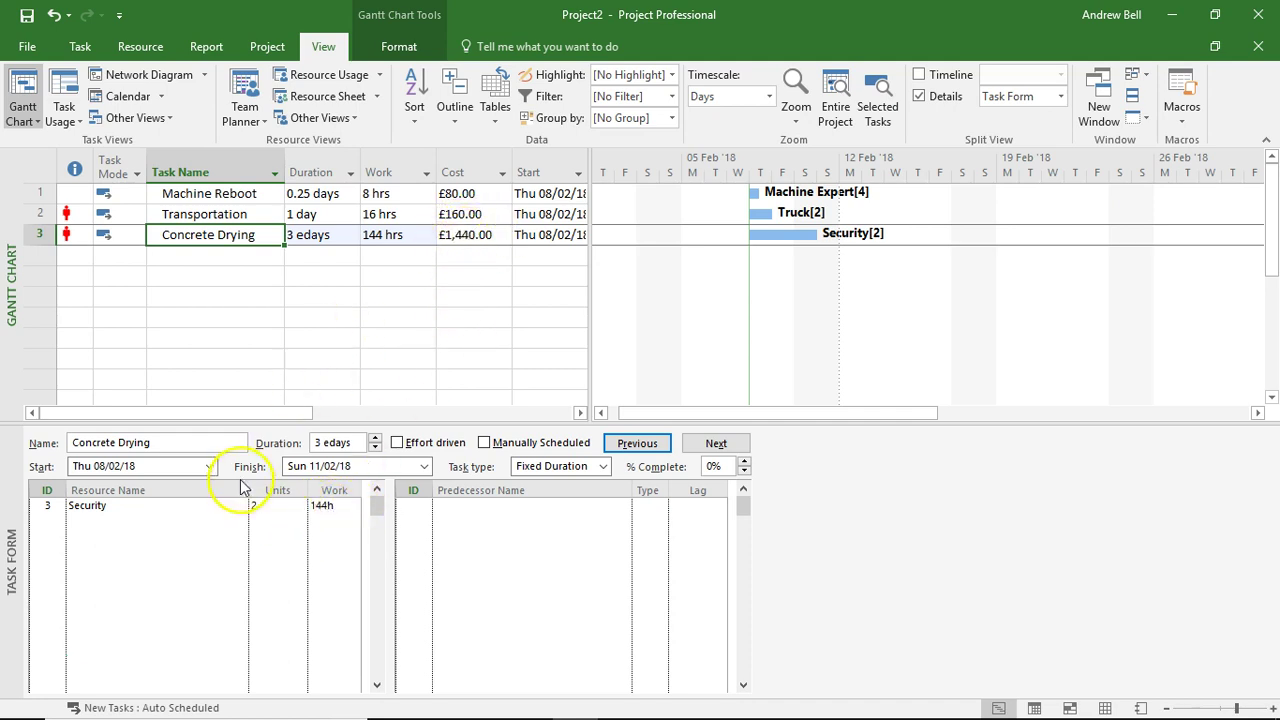
click(284, 507)
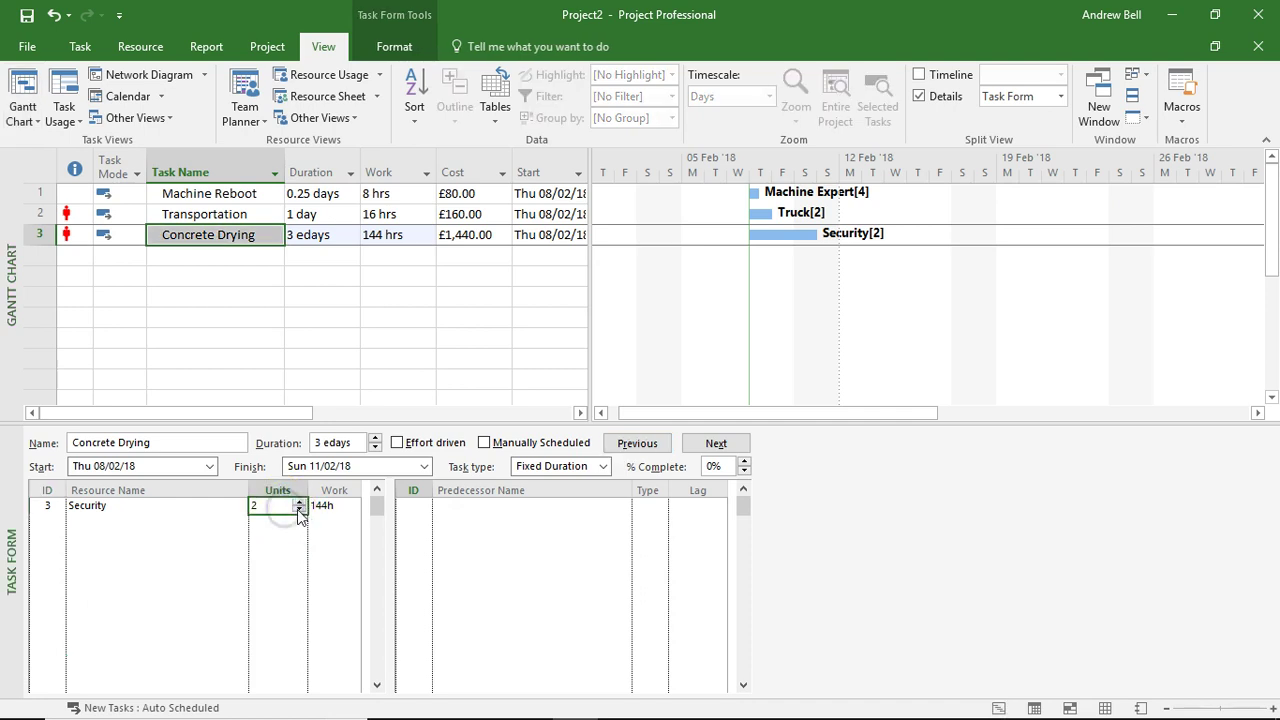
click(299, 510)
click(637, 443)
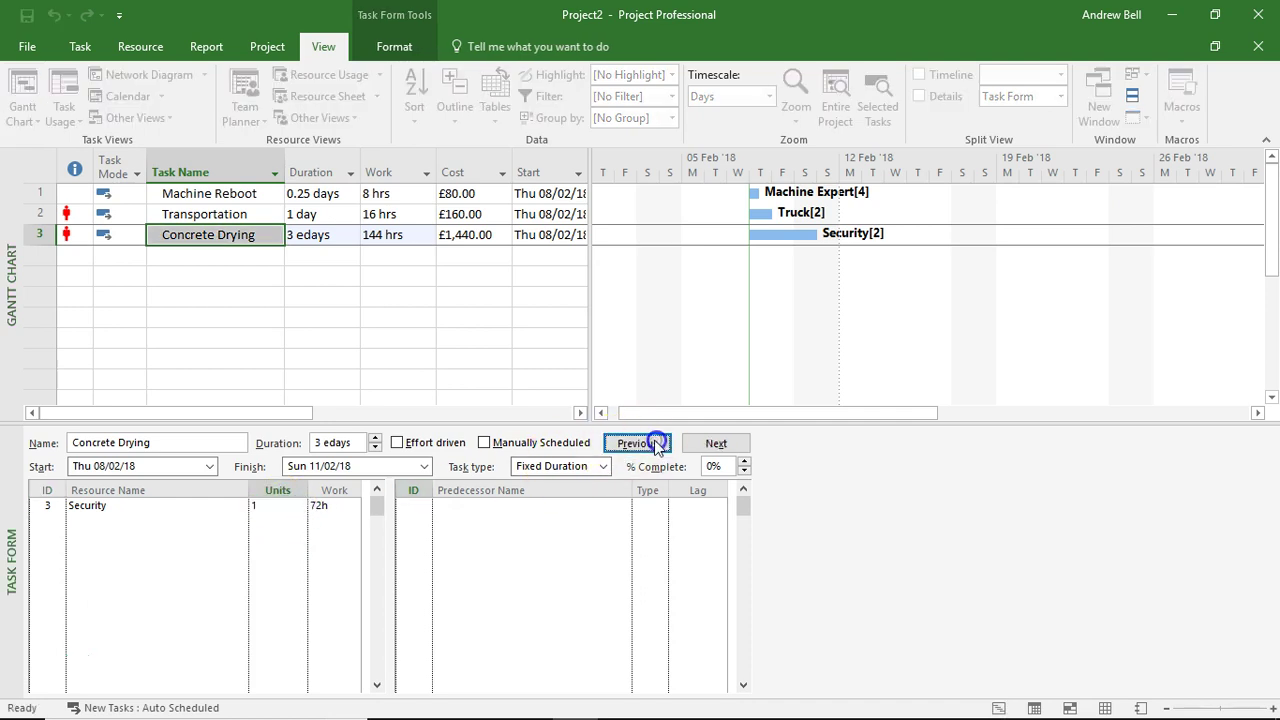